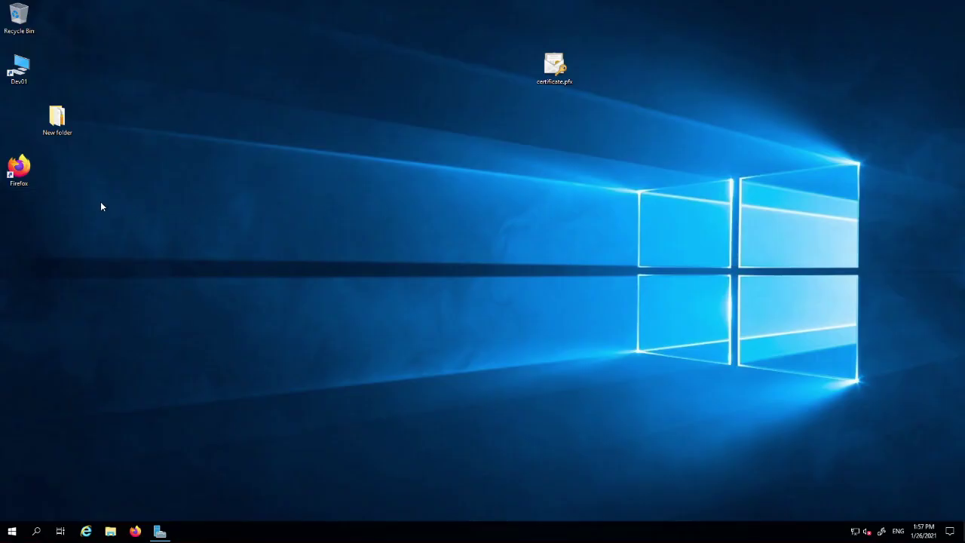
- Launch mmc from the Run dialog, opening an empty Console1 after a first try in Windows search
click(38, 532)
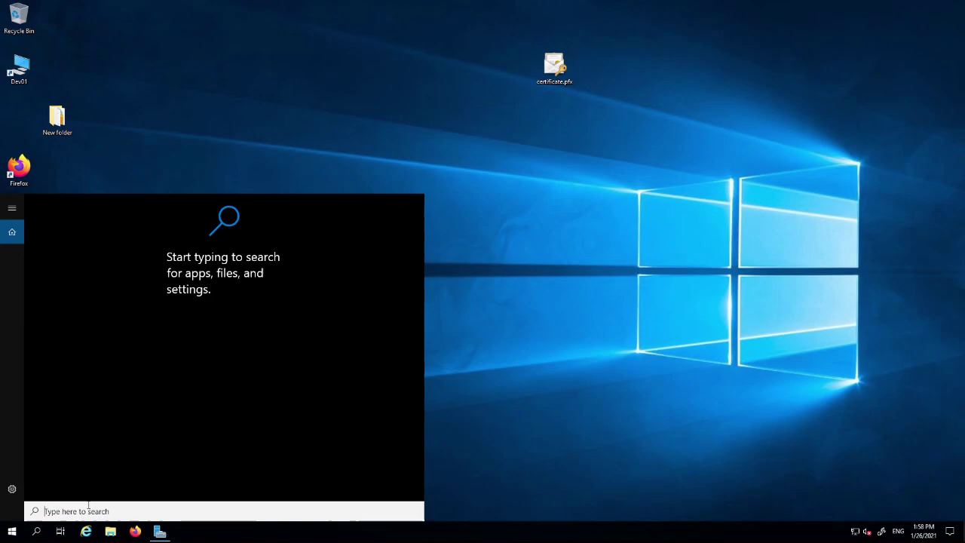
text(mmc)
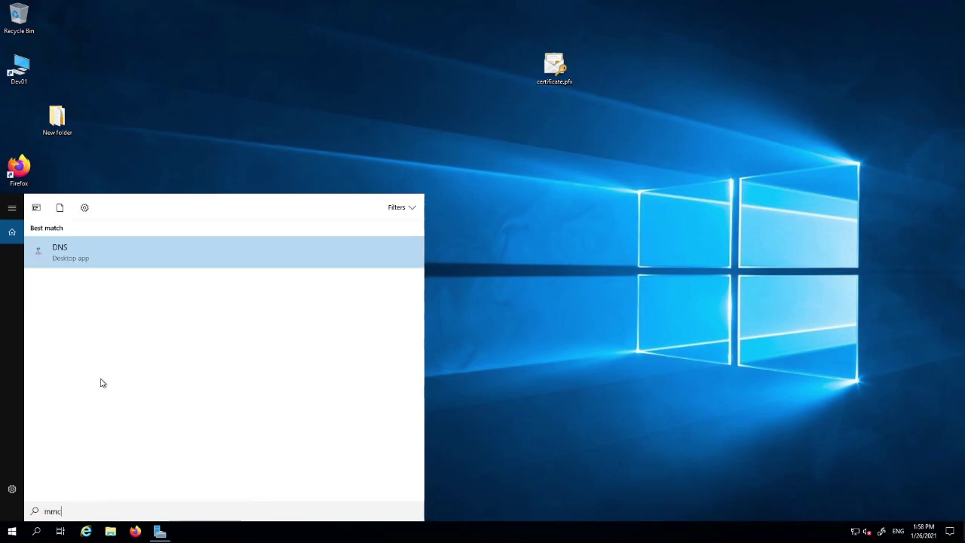
click(547, 395)
right_click(10, 533)
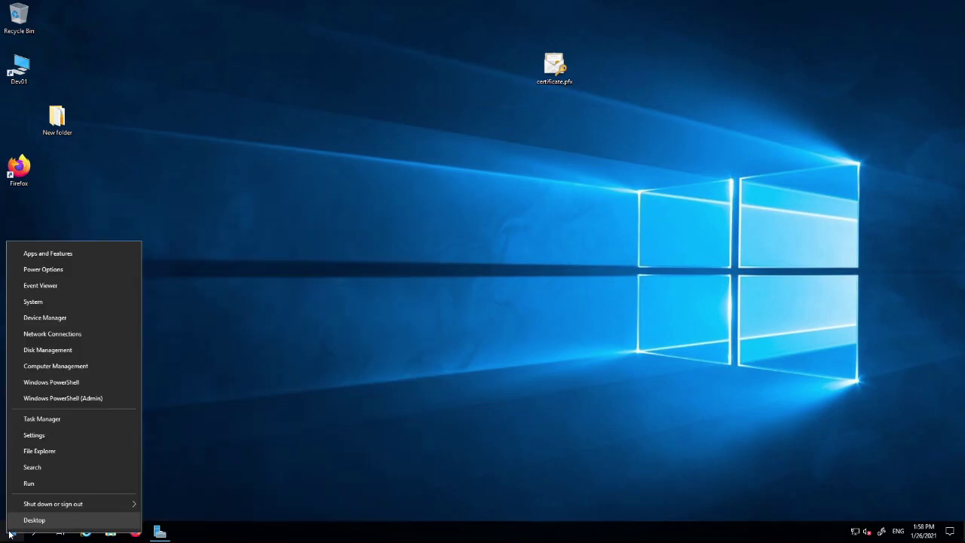
click(11, 533)
right_click(14, 532)
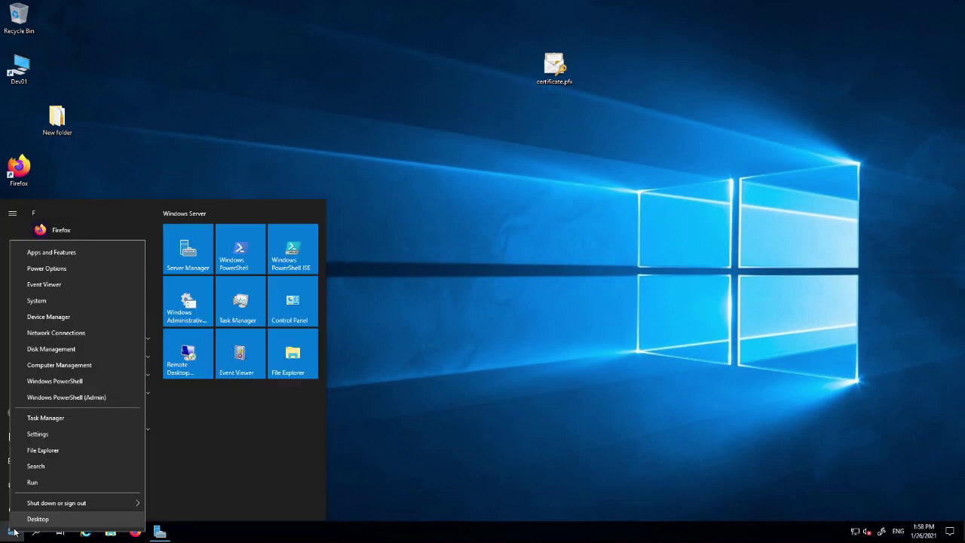
click(50, 482)
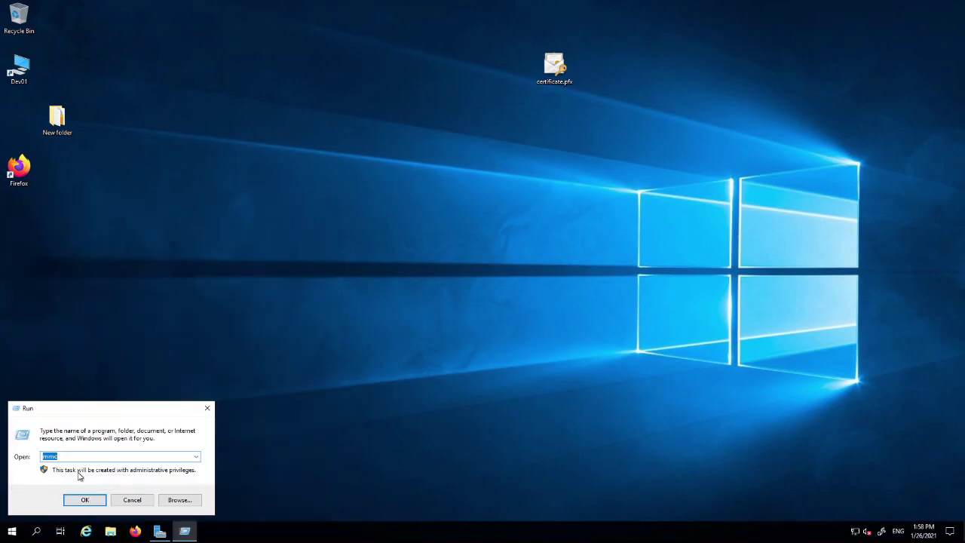
text(mmc)
key(Return)
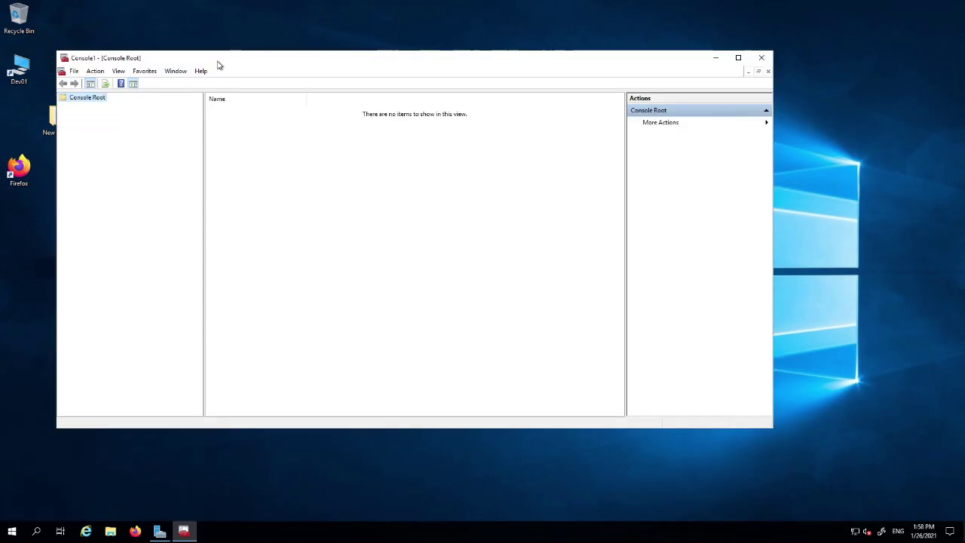
- Open Add/Remove Snap-ins and start adding Certificates, then cancel its setup
drag(218, 61, 231, 61)
click(88, 72)
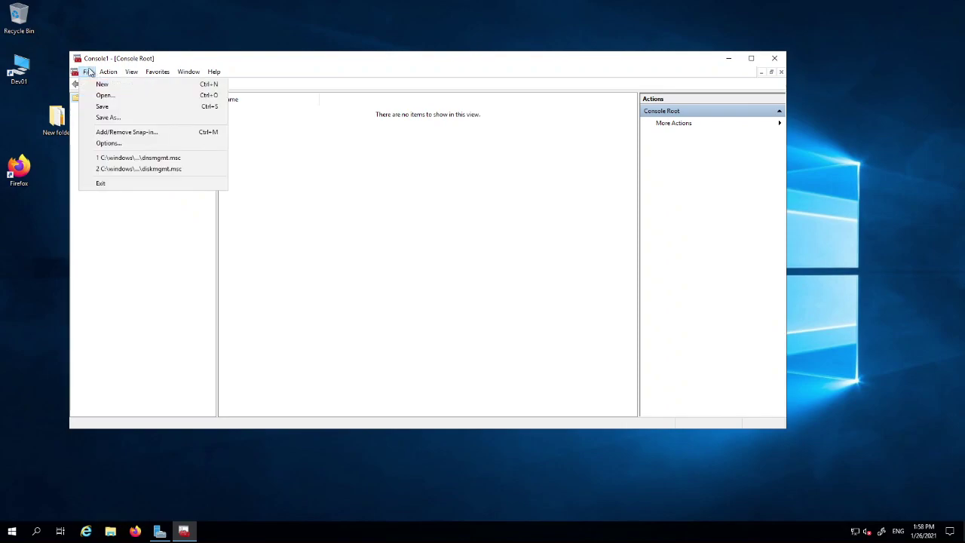
click(140, 133)
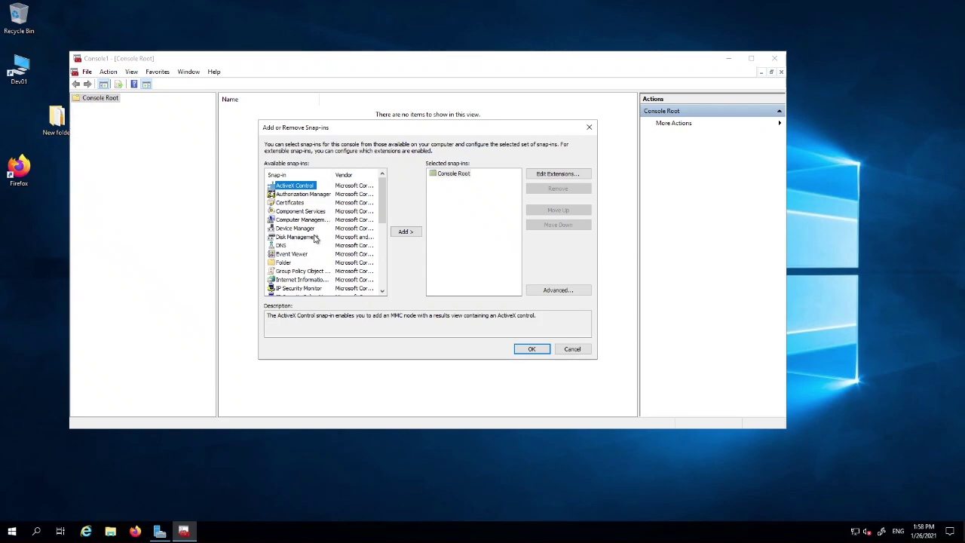
click(300, 204)
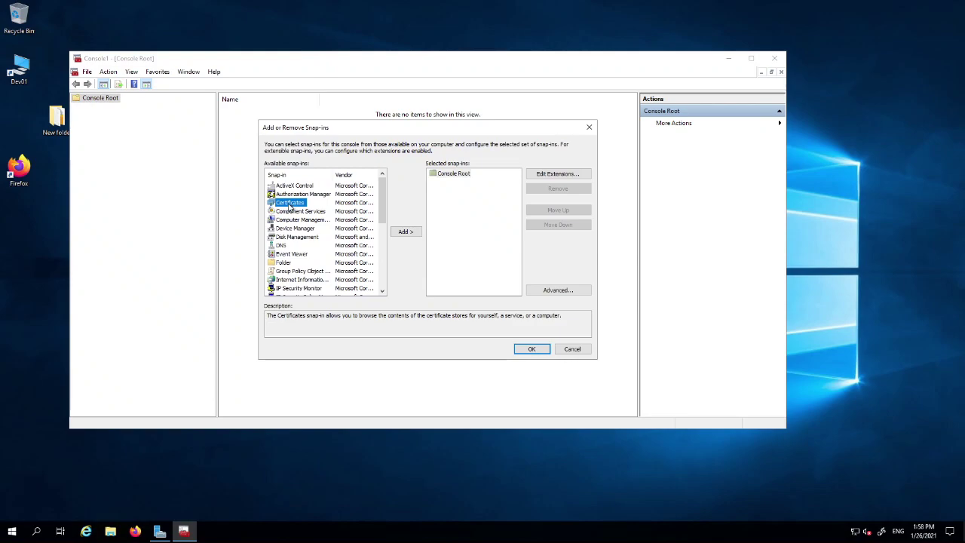
click(404, 233)
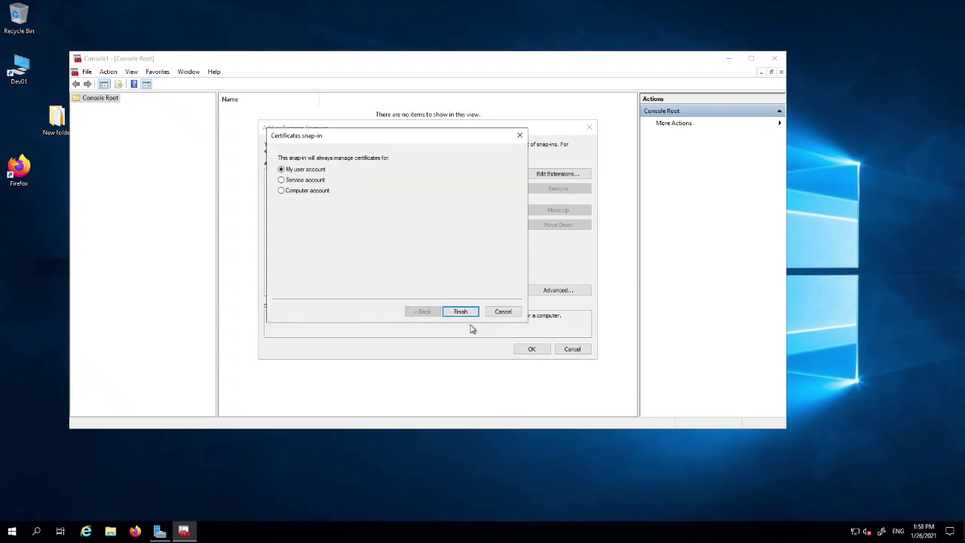
click(501, 314)
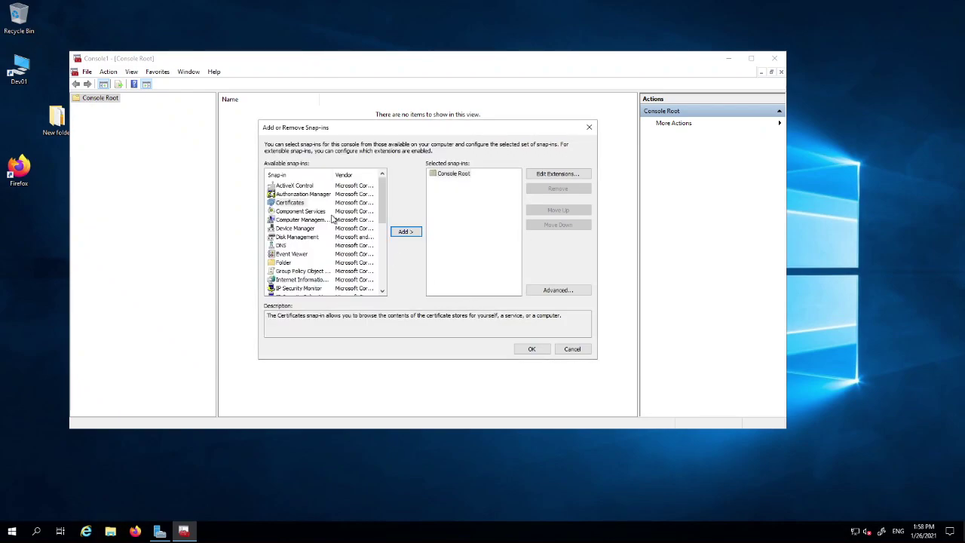
- Add the Certificates snap-in for the Computer account on the local computer and apply it
click(294, 203)
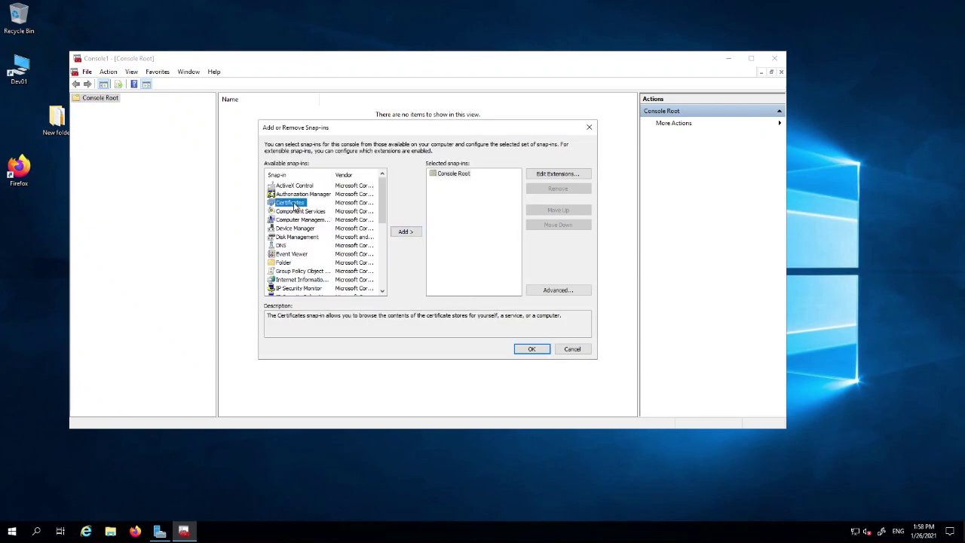
click(407, 232)
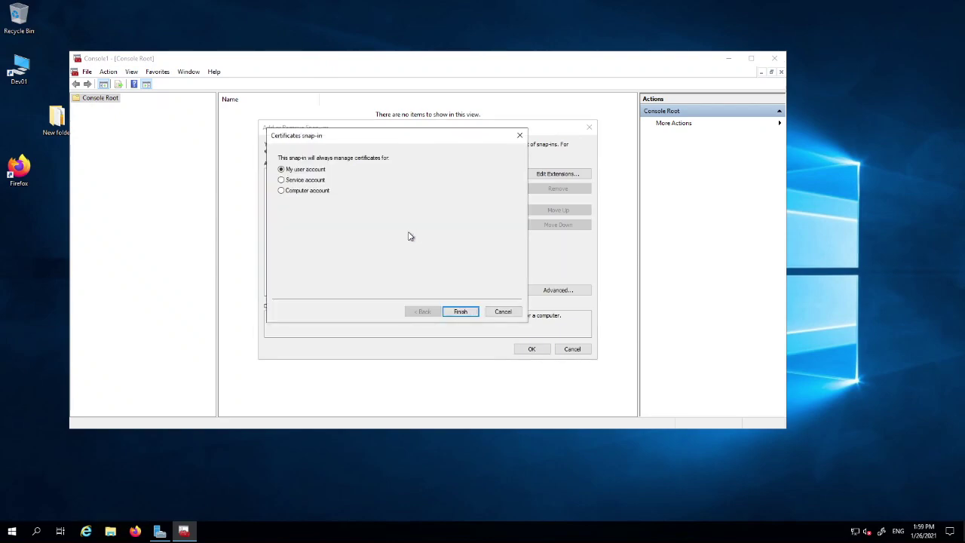
click(299, 193)
click(461, 314)
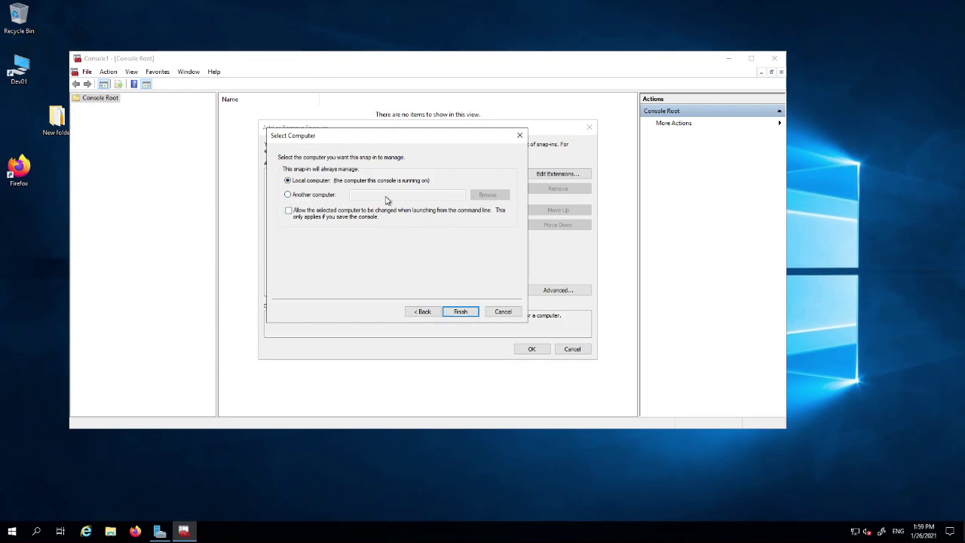
click(320, 198)
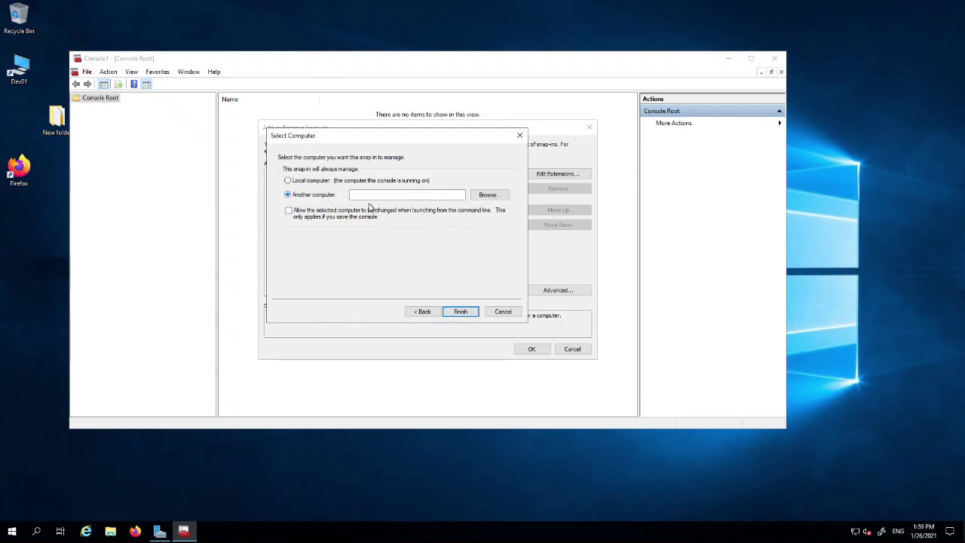
click(330, 183)
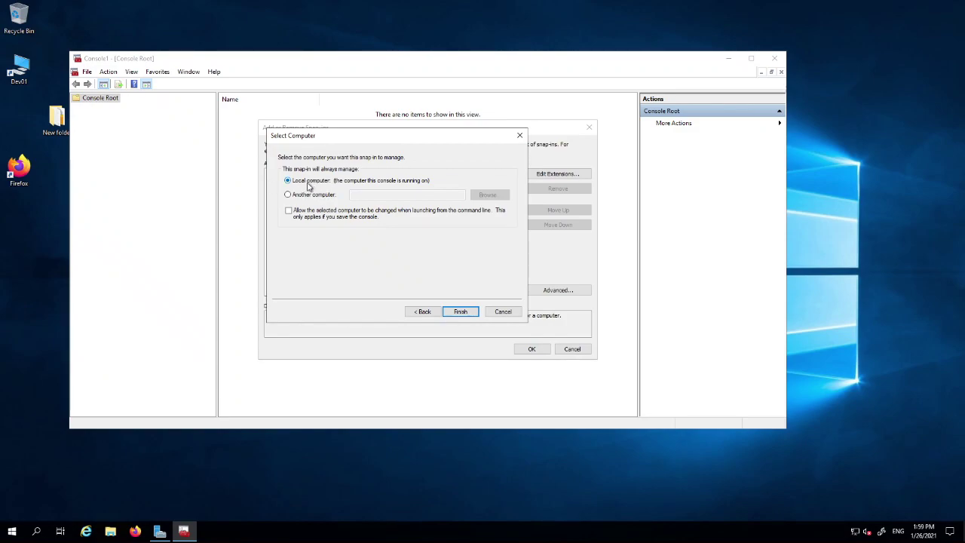
click(460, 312)
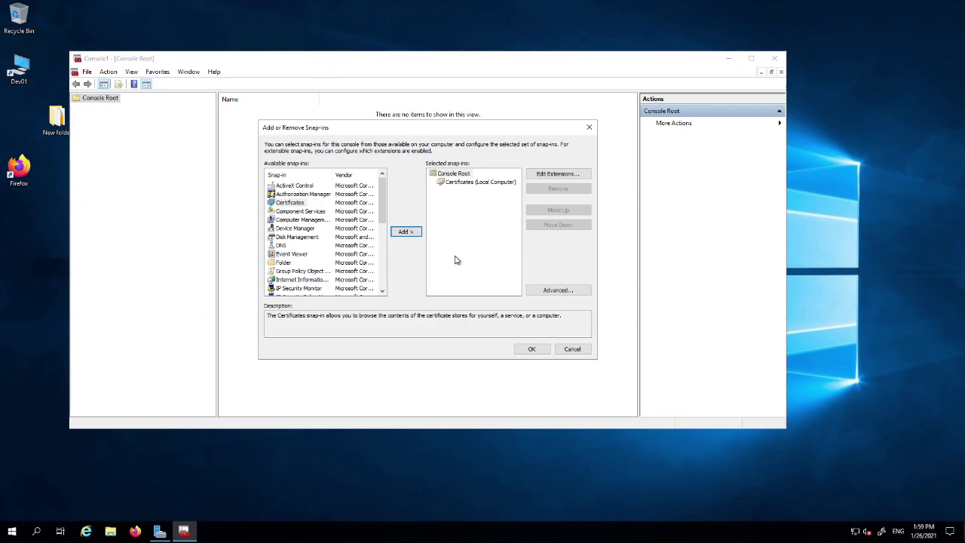
click(467, 183)
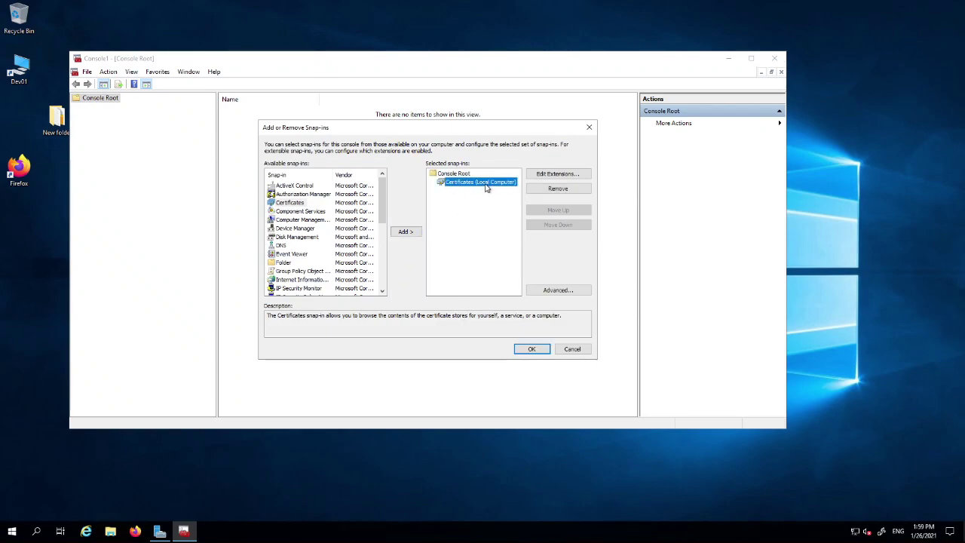
click(532, 350)
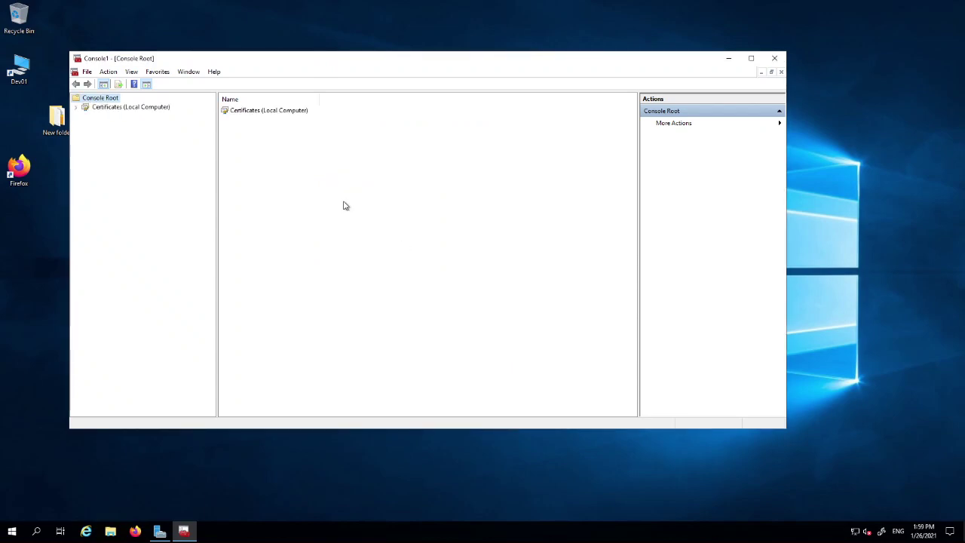
- Expand Certificates (Local Computer), maximize the console, and glance at the Personal certificates
click(76, 110)
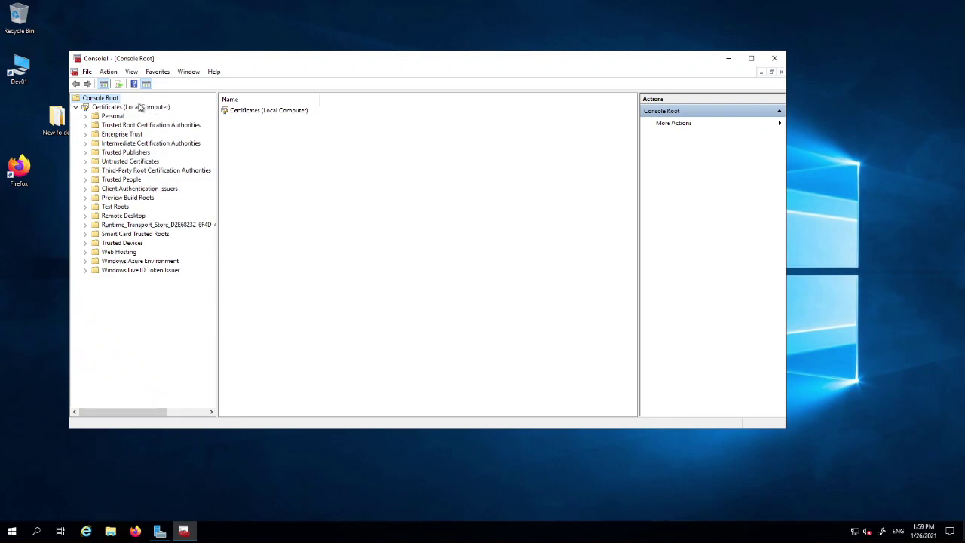
double_click(266, 63)
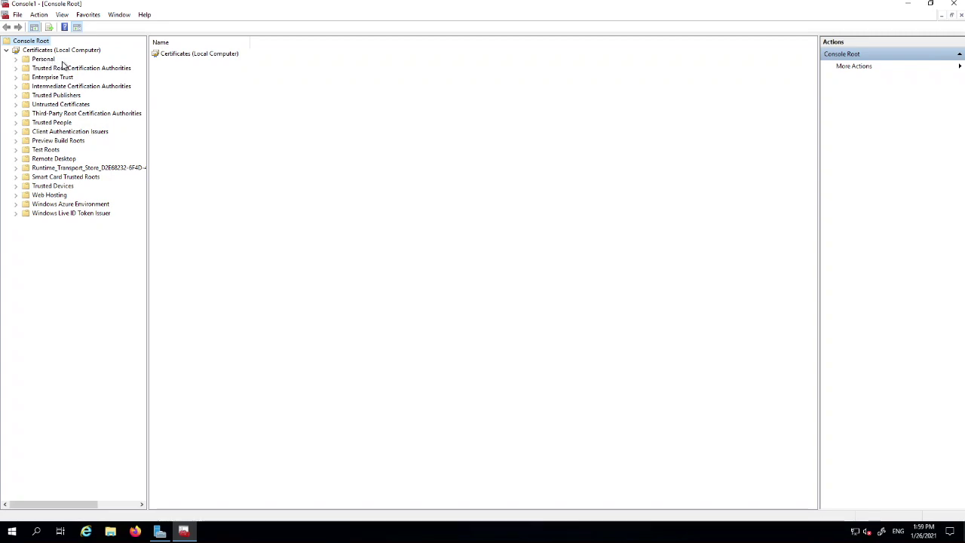
click(34, 60)
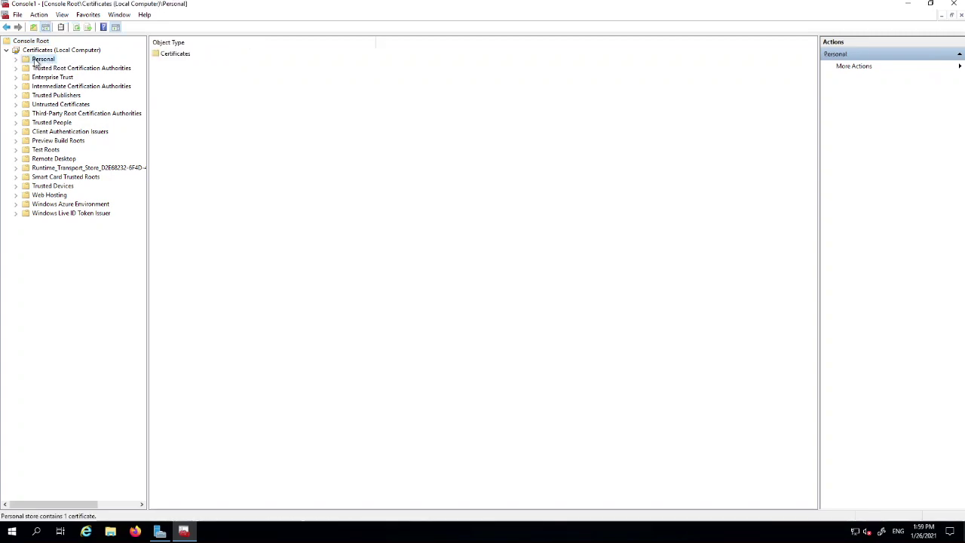
click(16, 59)
click(56, 68)
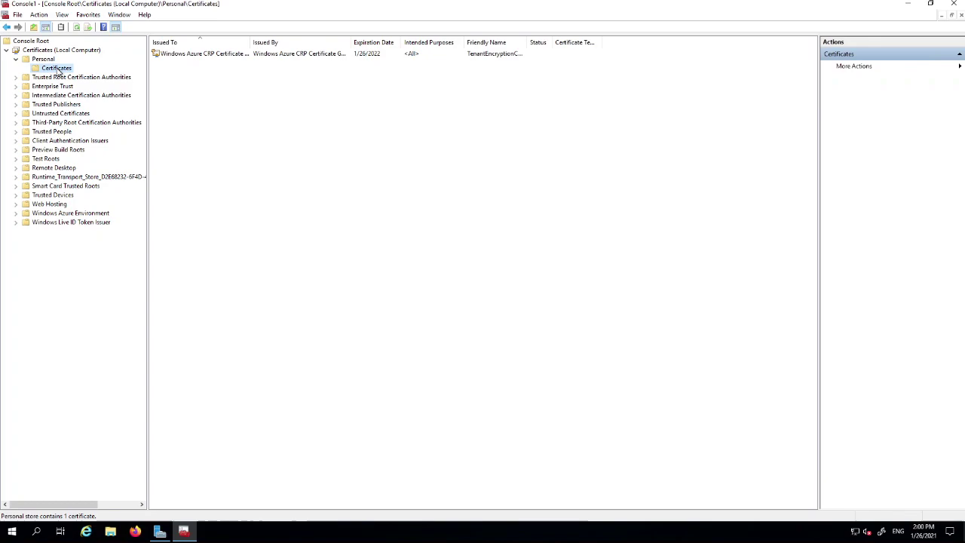
double_click(45, 60)
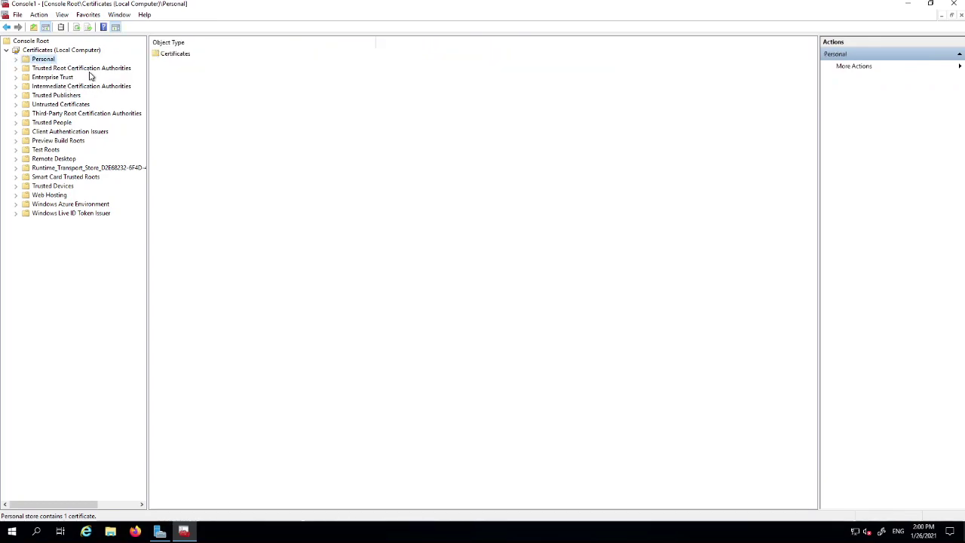
- Inspect the Trusted Root (17 certificates), Third-Party Root, and empty Web Hosting stores
click(86, 69)
double_click(71, 69)
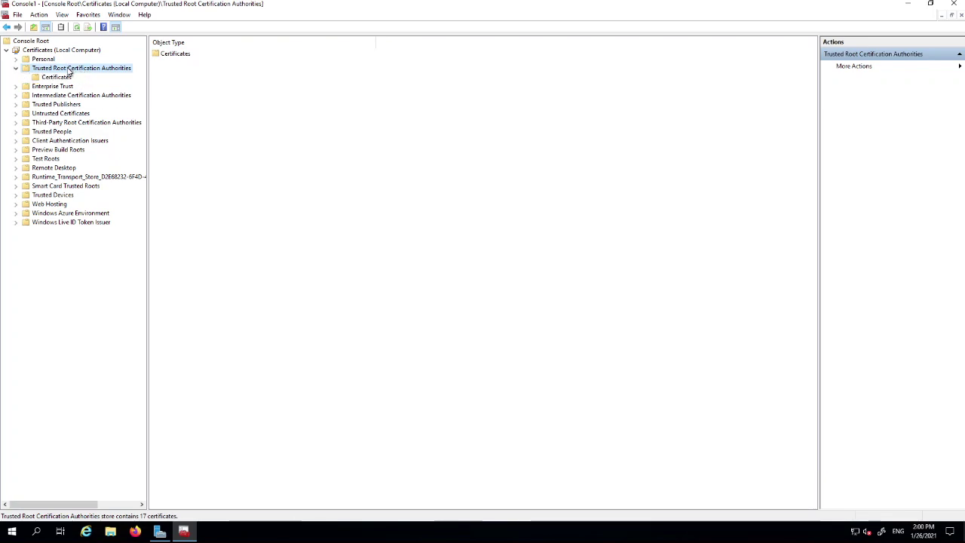
double_click(70, 69)
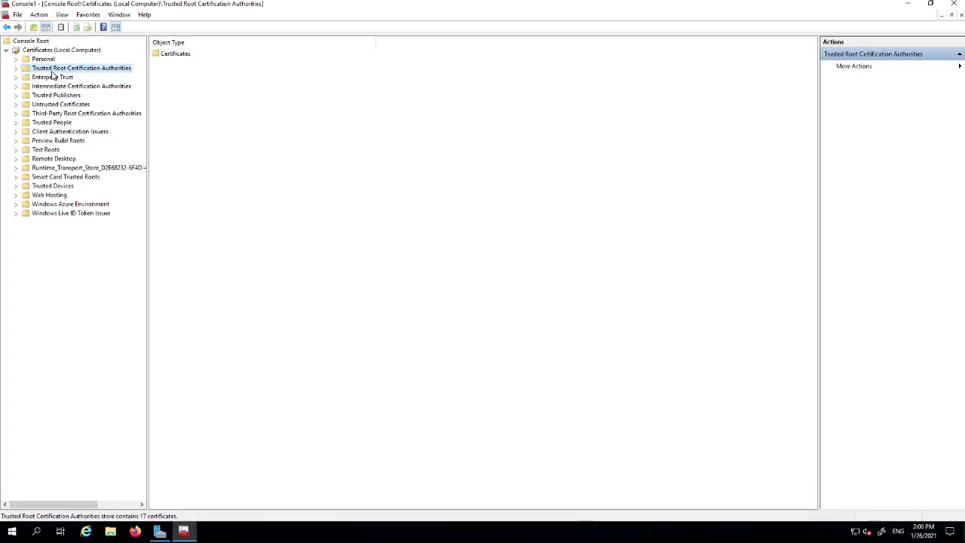
double_click(78, 70)
click(60, 79)
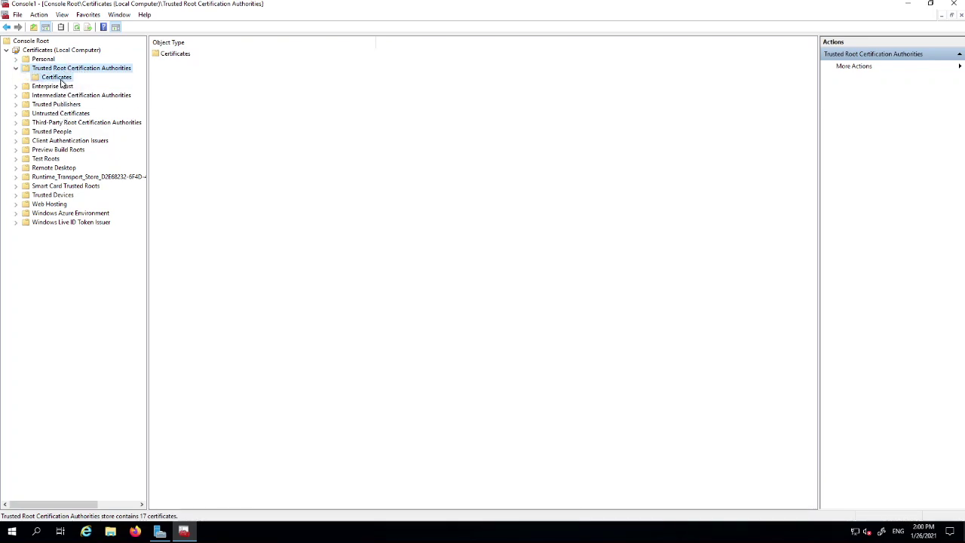
double_click(62, 69)
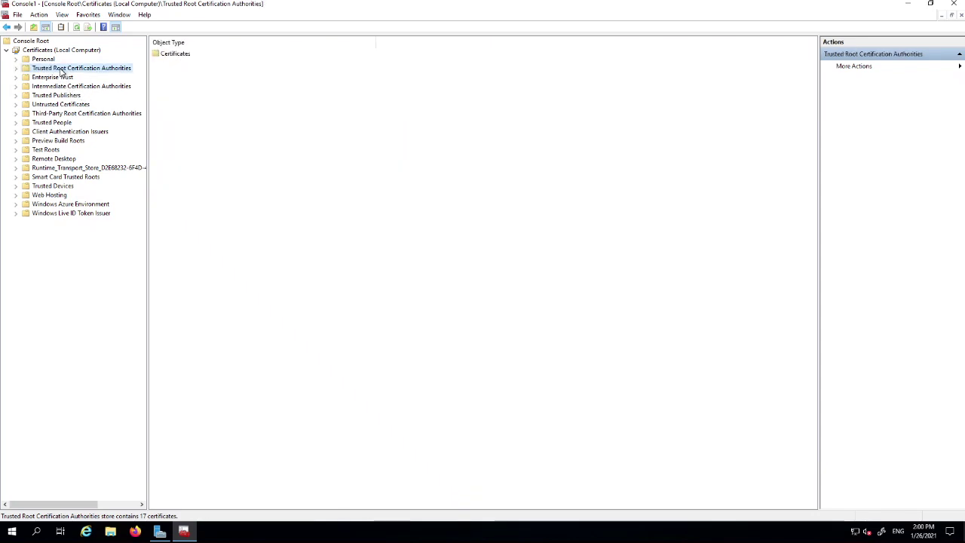
double_click(91, 115)
double_click(92, 115)
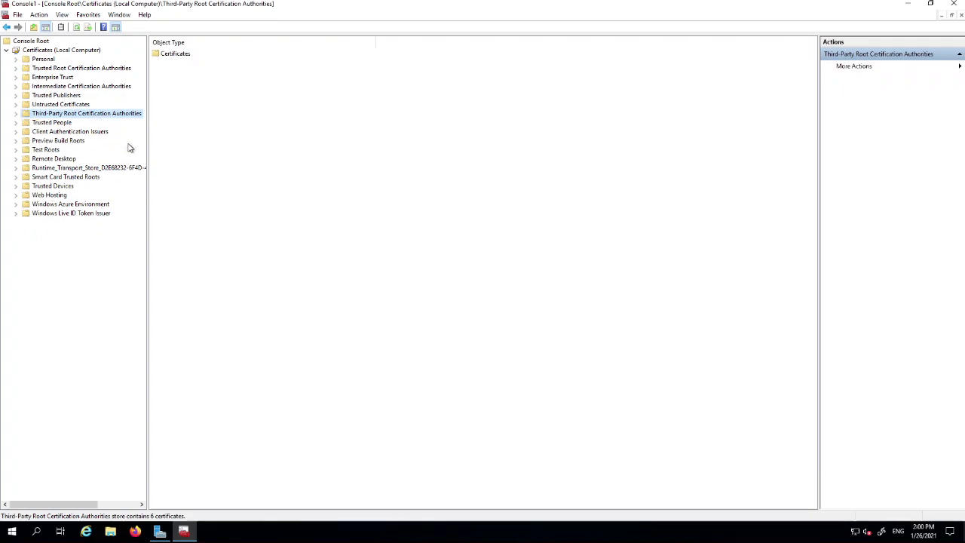
click(47, 196)
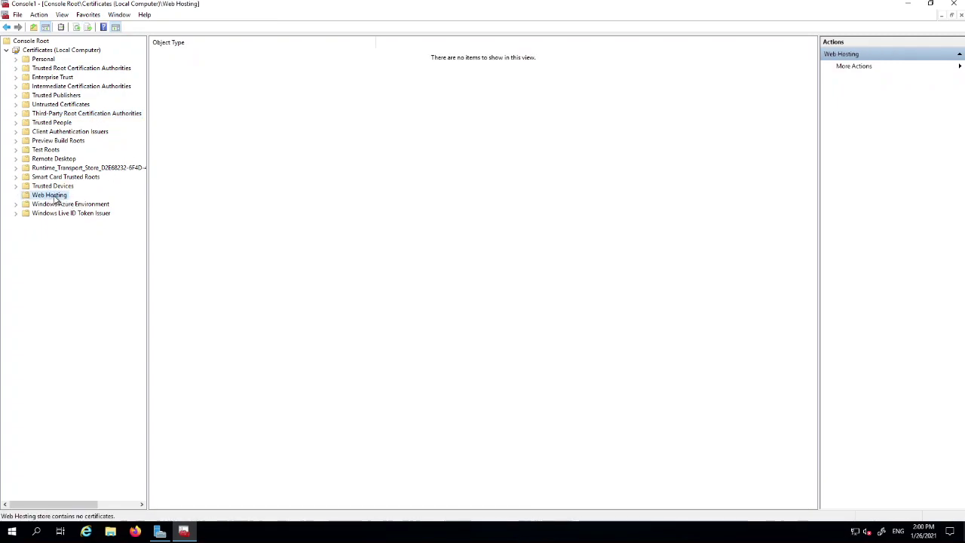
- Show the Personal store's certificates in a restored, slightly moved console window
double_click(53, 60)
click(58, 69)
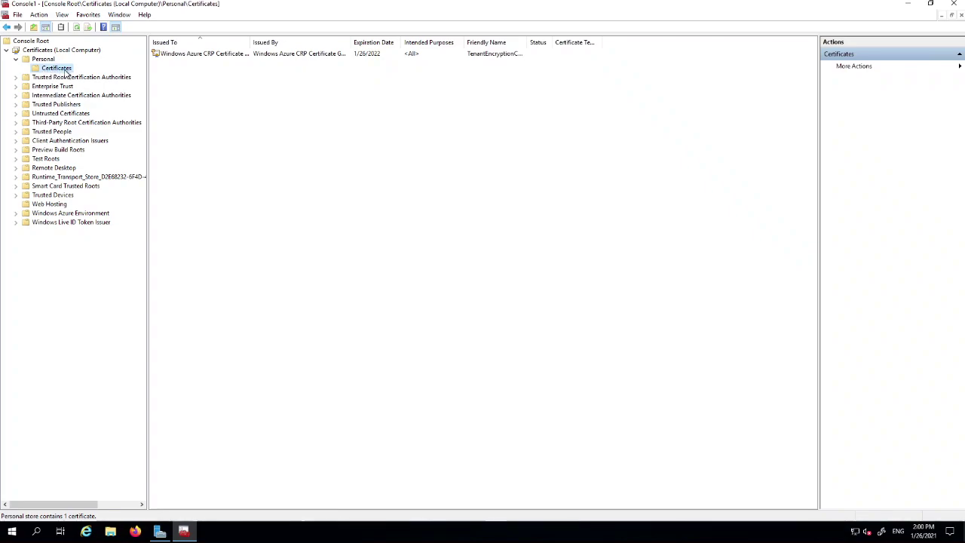
double_click(352, 8)
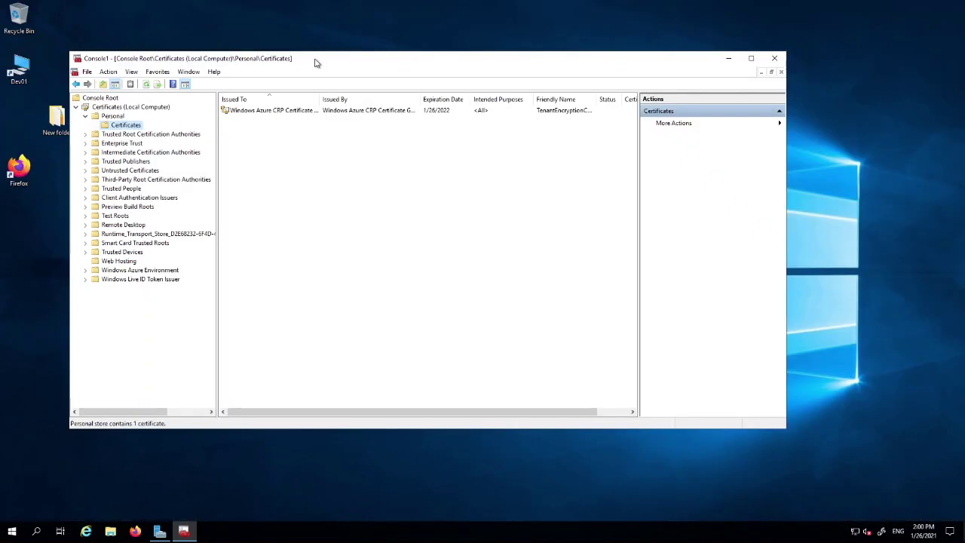
drag(341, 60, 394, 61)
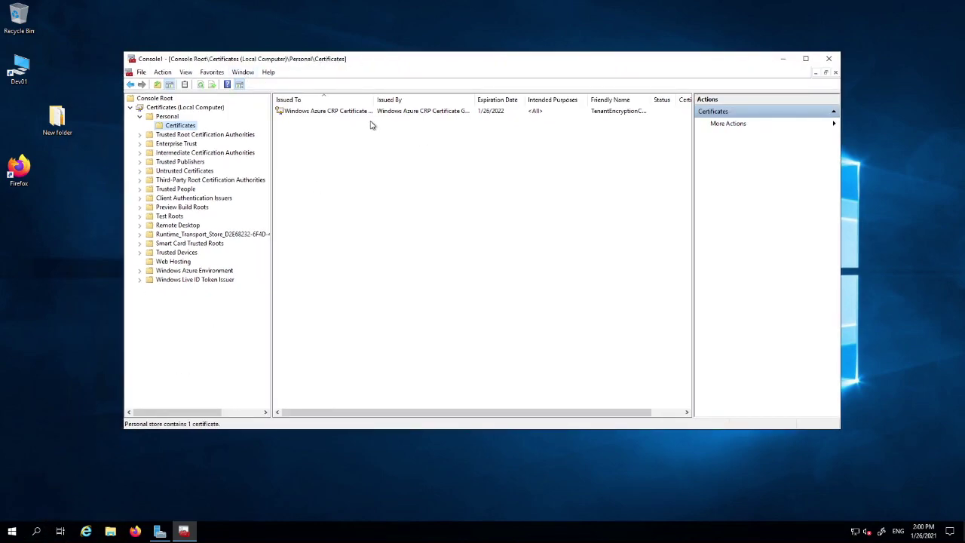
- Minimize the console and shift the certificate.pfx desktop icon slightly left
click(785, 59)
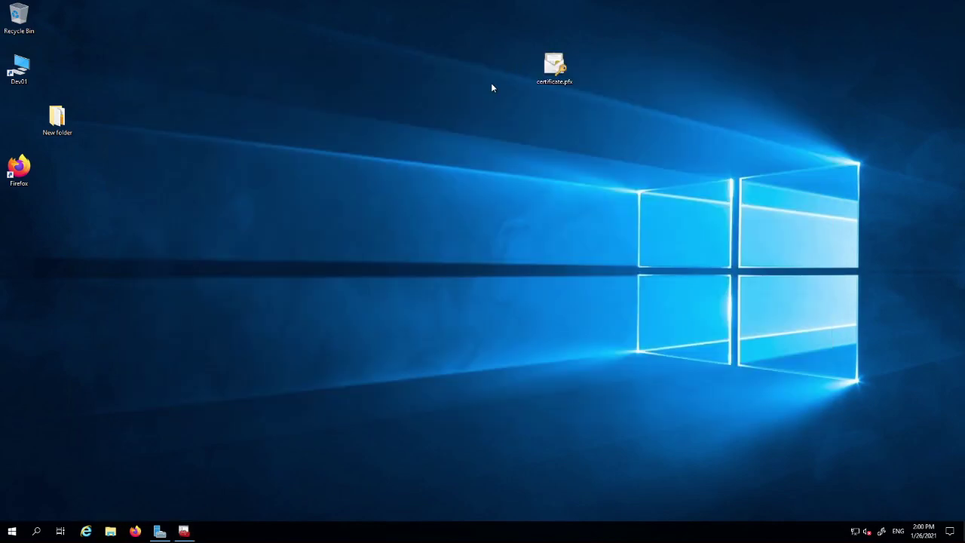
click(554, 76)
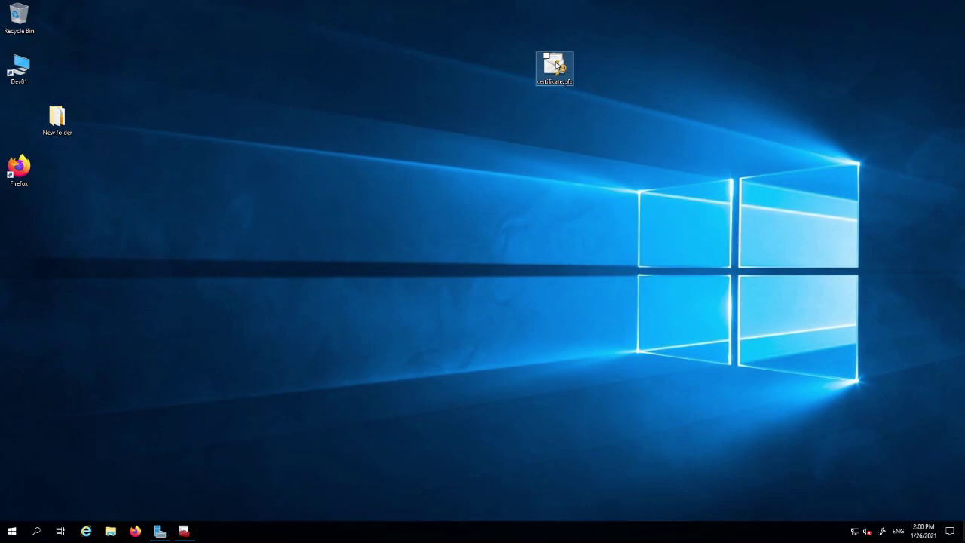
drag(556, 66, 518, 66)
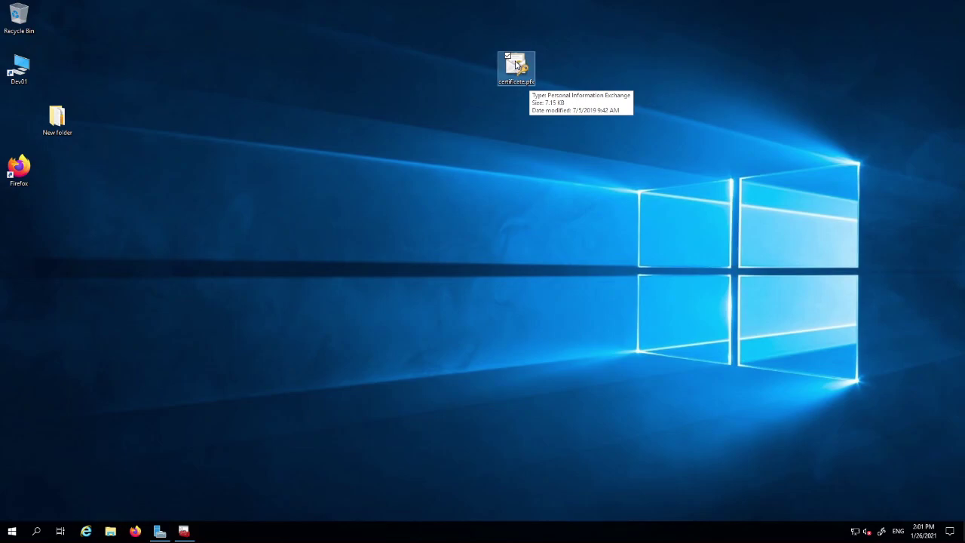
- Open certificate.pfx in the Certificate Import Wizard, reposition it, and bring MMC back in front
double_click(517, 65)
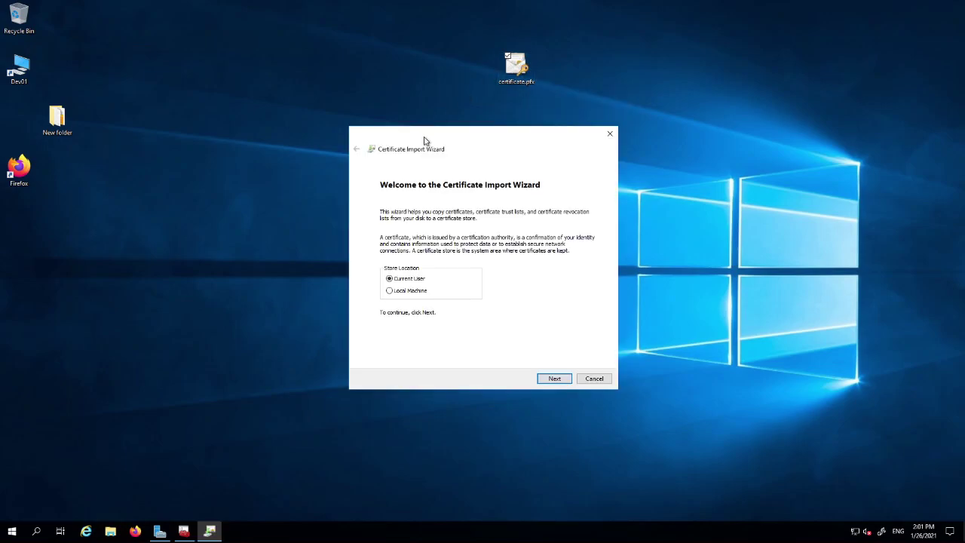
drag(443, 137, 417, 119)
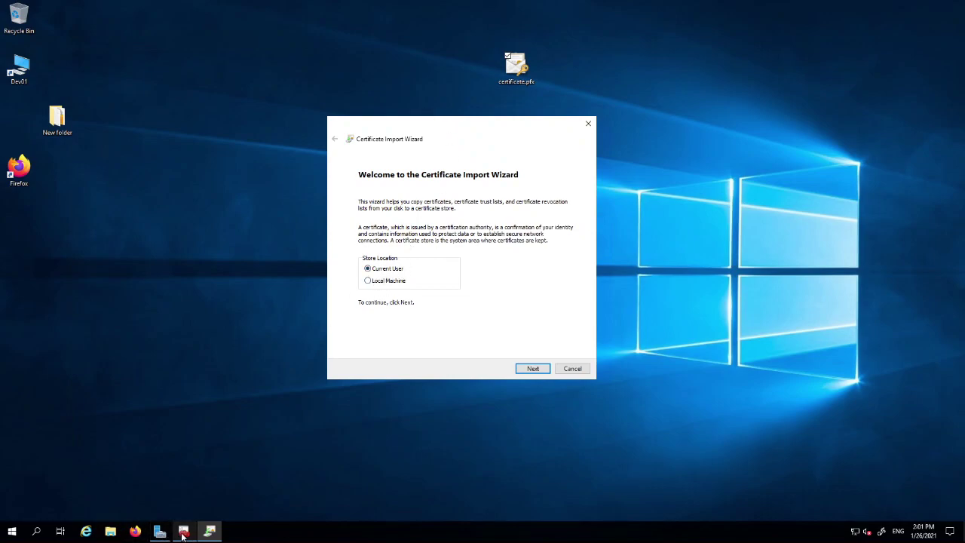
click(183, 532)
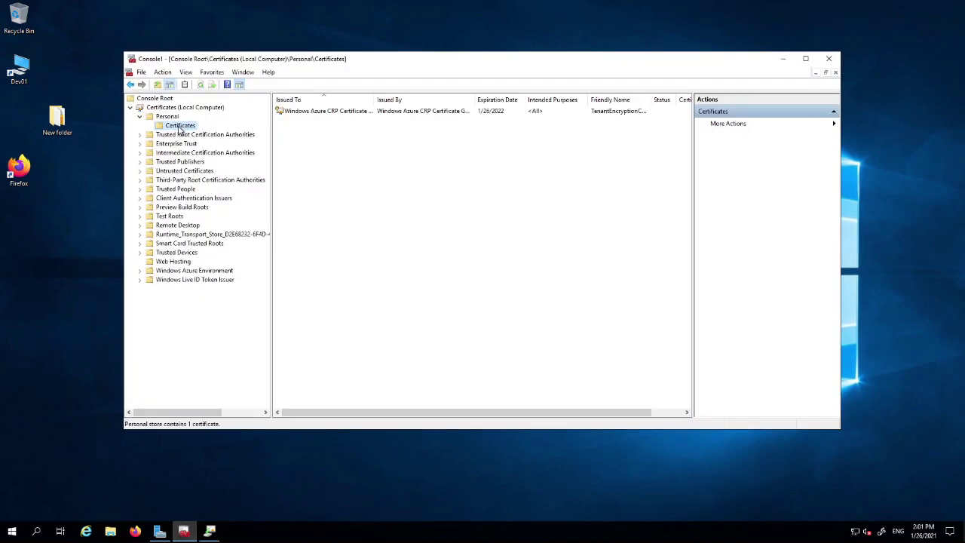
- Select and deselect the Windows Azure CRP certificate, then minimize the console
click(318, 112)
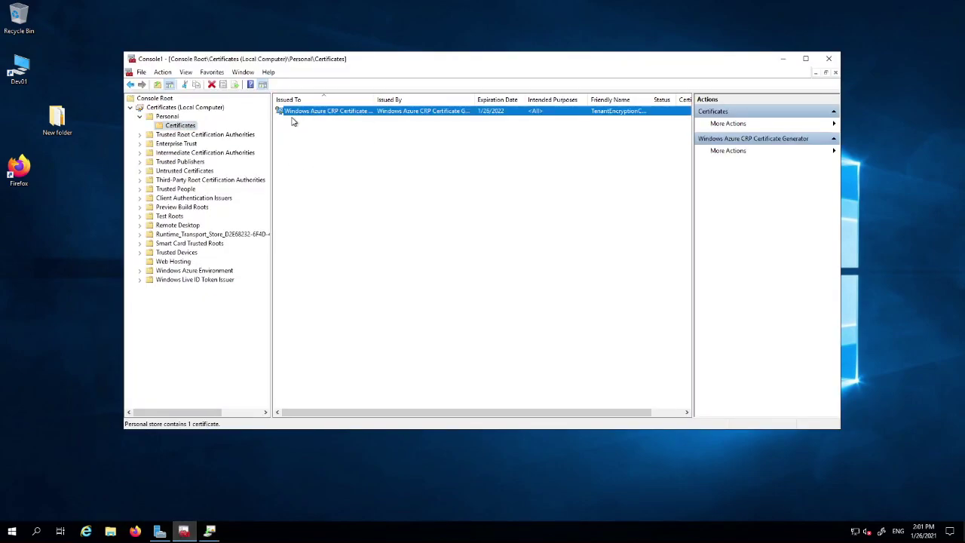
click(351, 126)
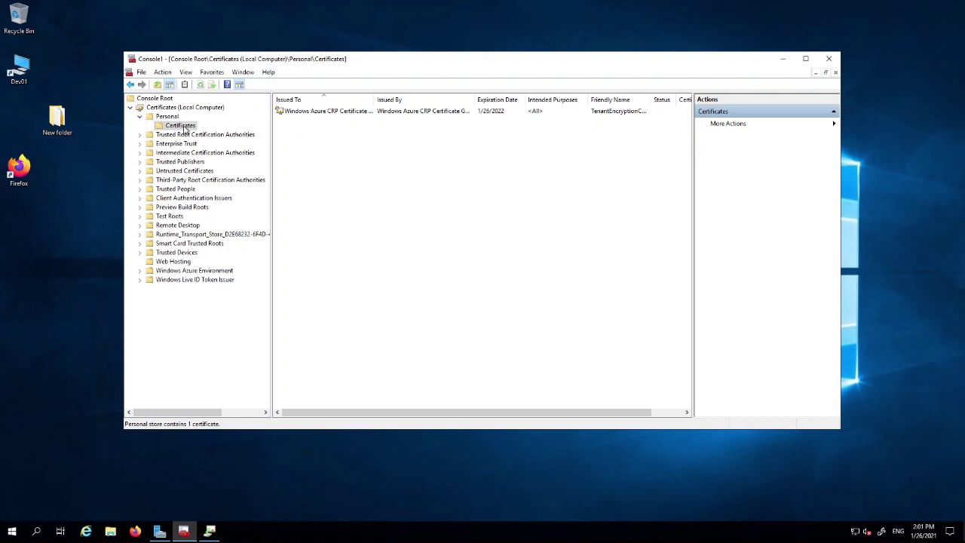
click(782, 63)
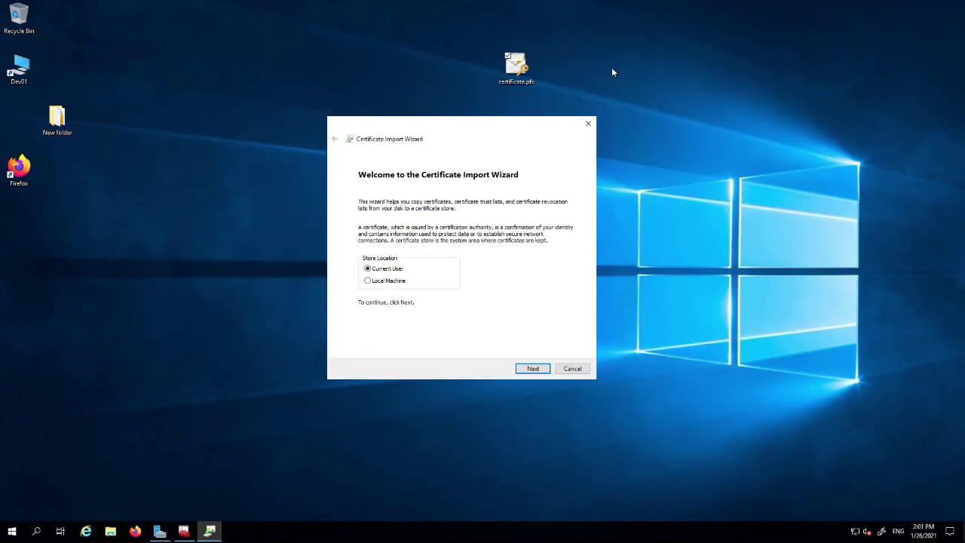
- Choose Local Machine as the store location
click(368, 282)
- Review the prefilled certificate.pfx path on the File to Import page and continue to the password page
click(533, 368)
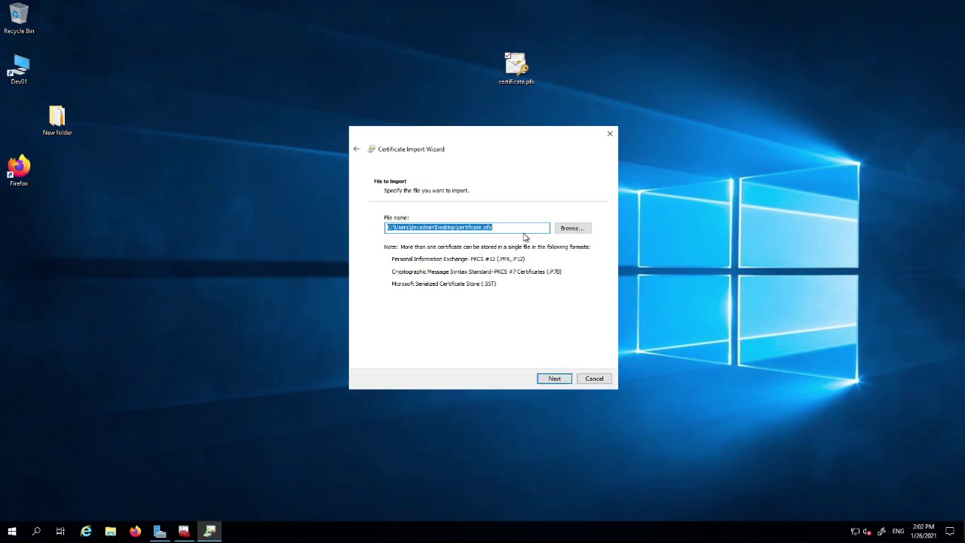
click(518, 228)
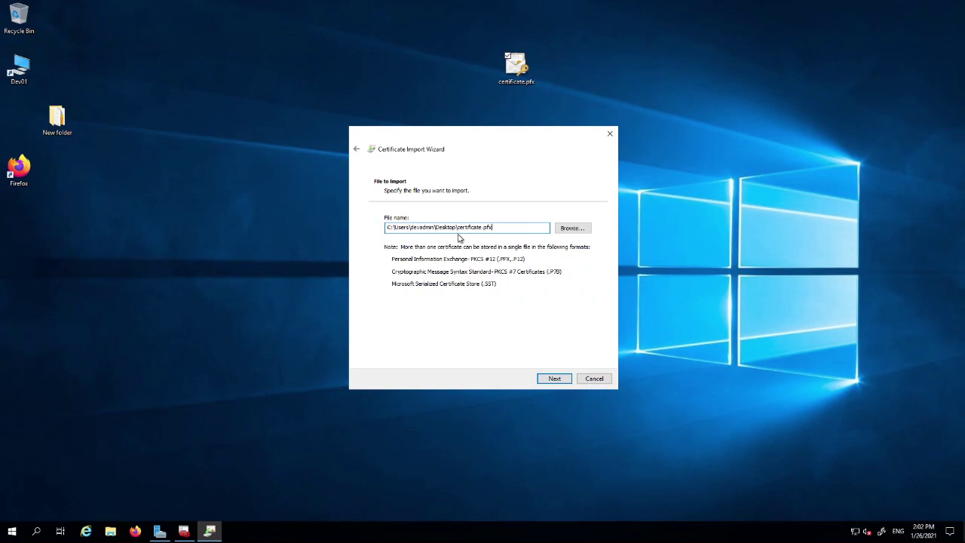
drag(506, 228, 402, 226)
click(530, 229)
click(554, 380)
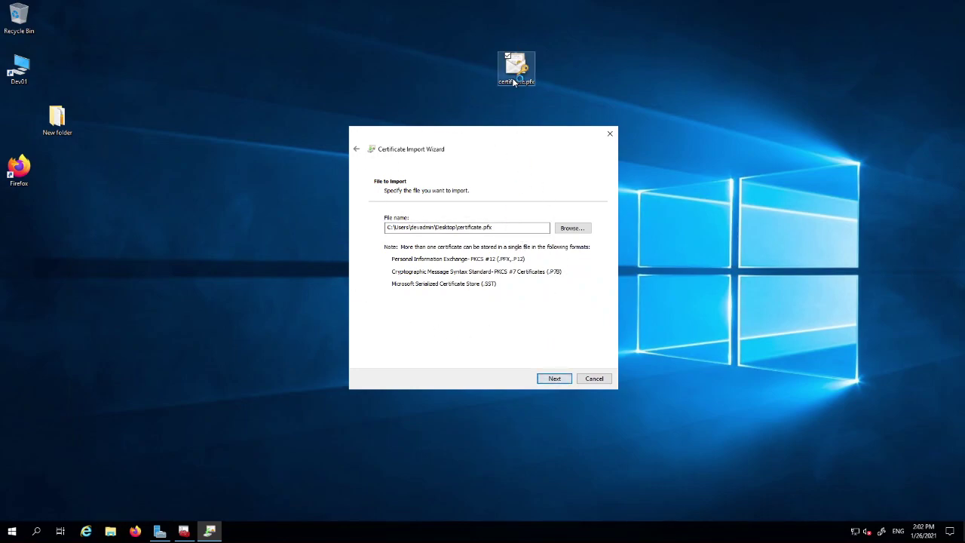
drag(508, 226, 374, 228)
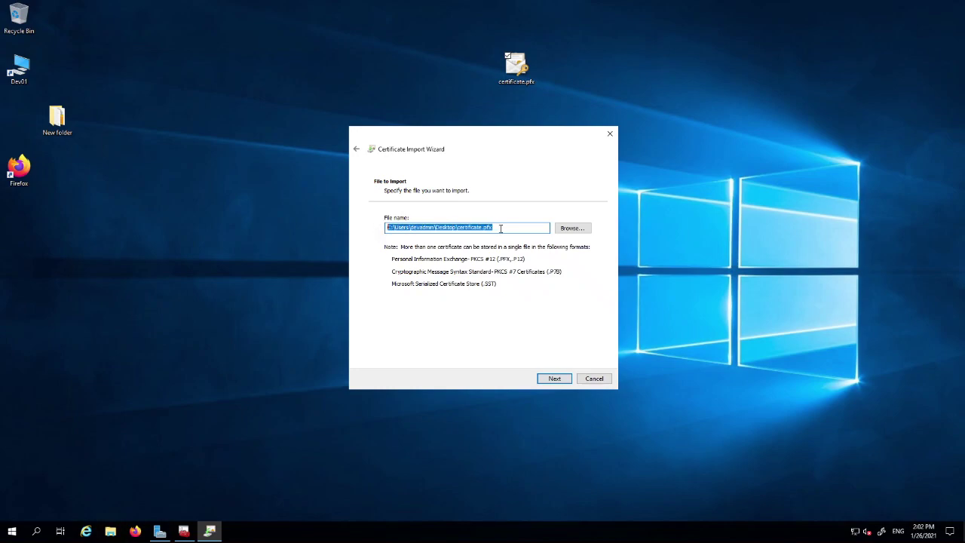
drag(500, 228, 386, 223)
click(527, 228)
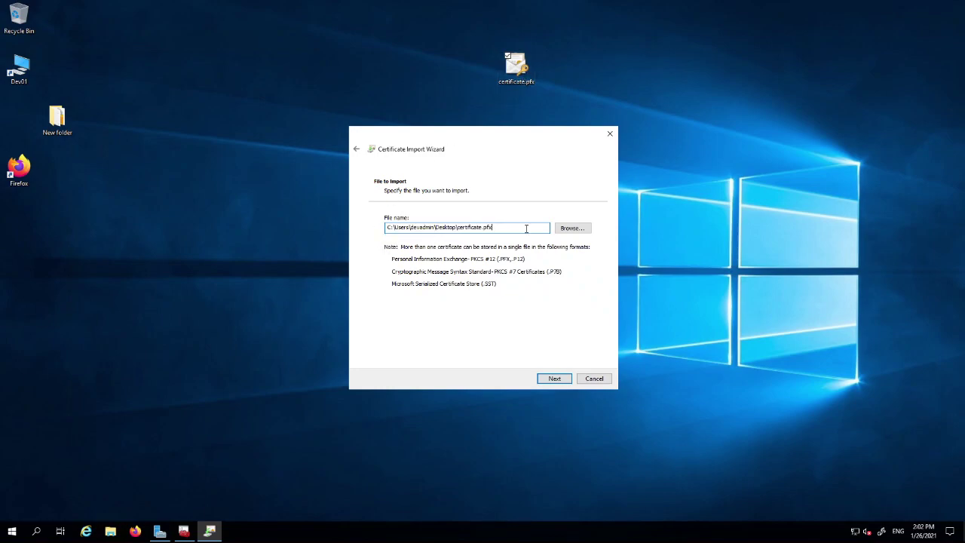
click(555, 378)
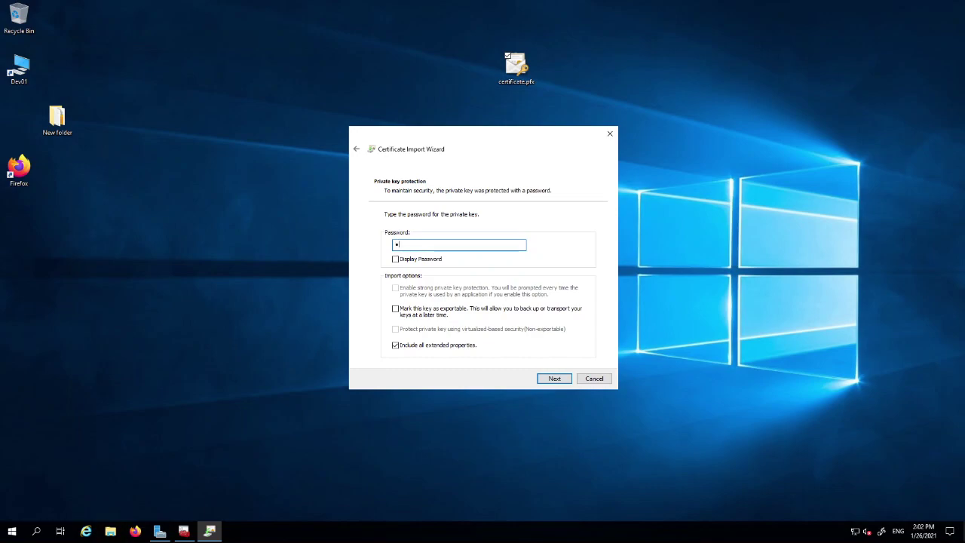
- Enter the private key password and advance to the Certificate Store page
text(••••••••••)
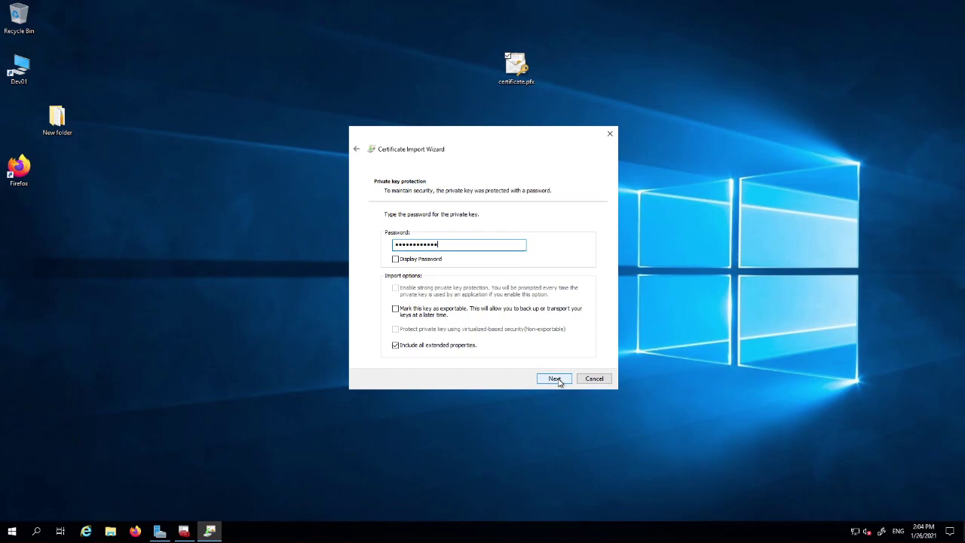
click(558, 382)
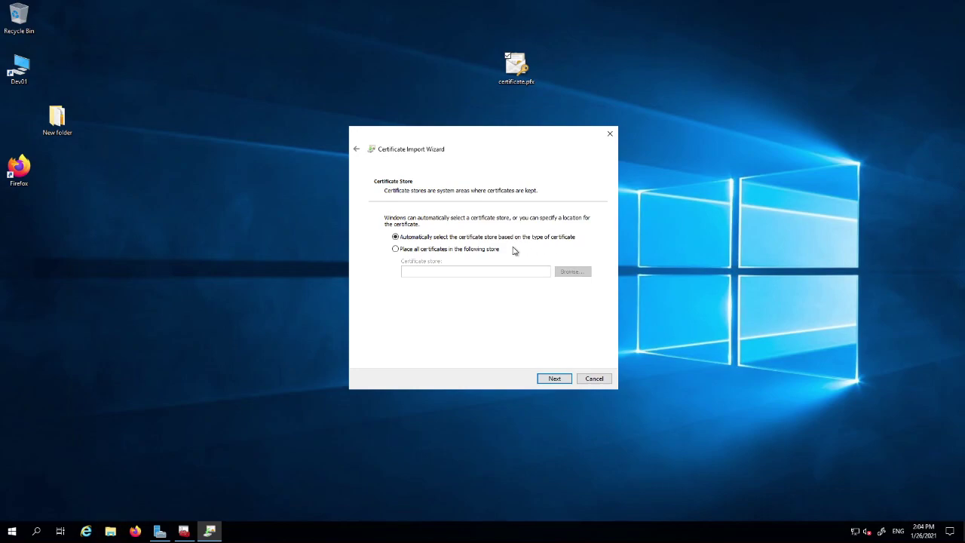
- Try manual store selection, cancel it, then choose automatic store selection and reach the summary page
click(412, 254)
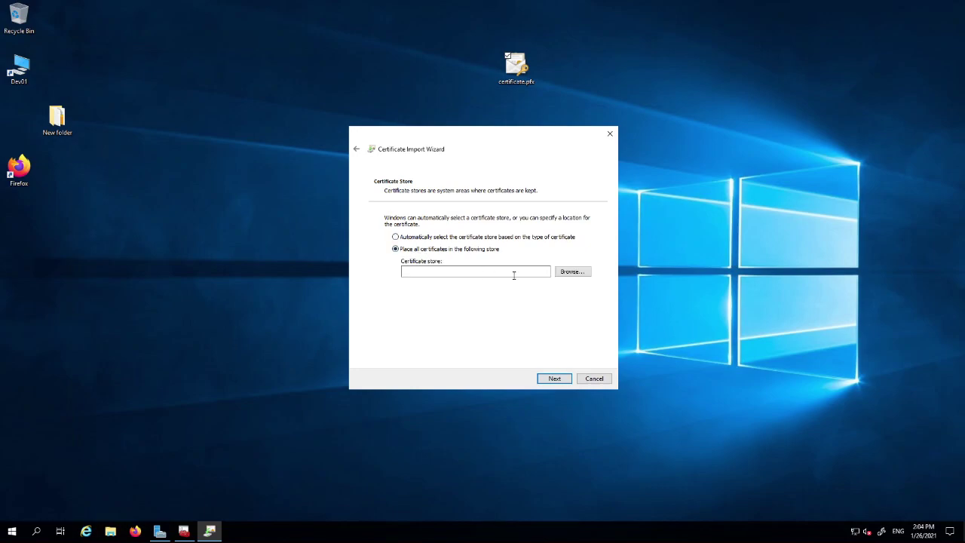
click(580, 273)
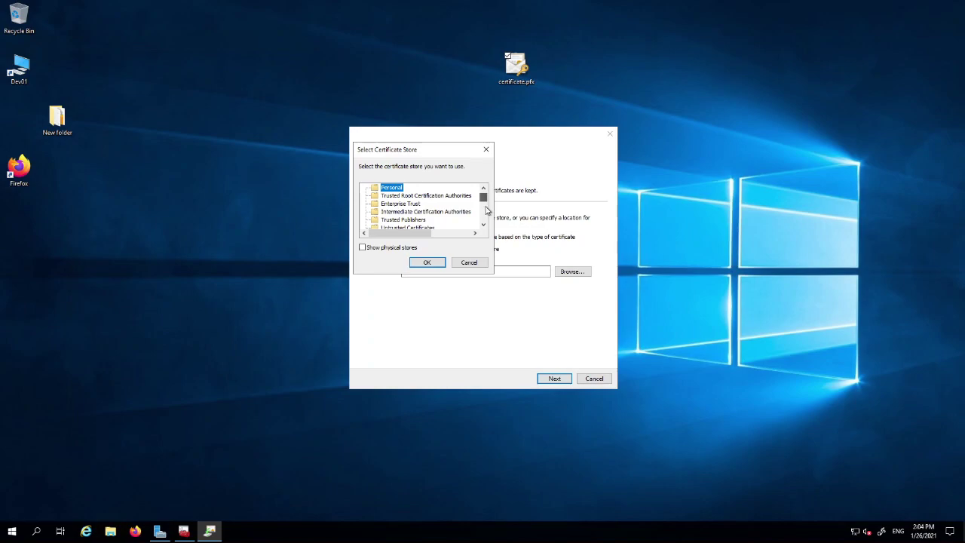
drag(485, 197, 476, 263)
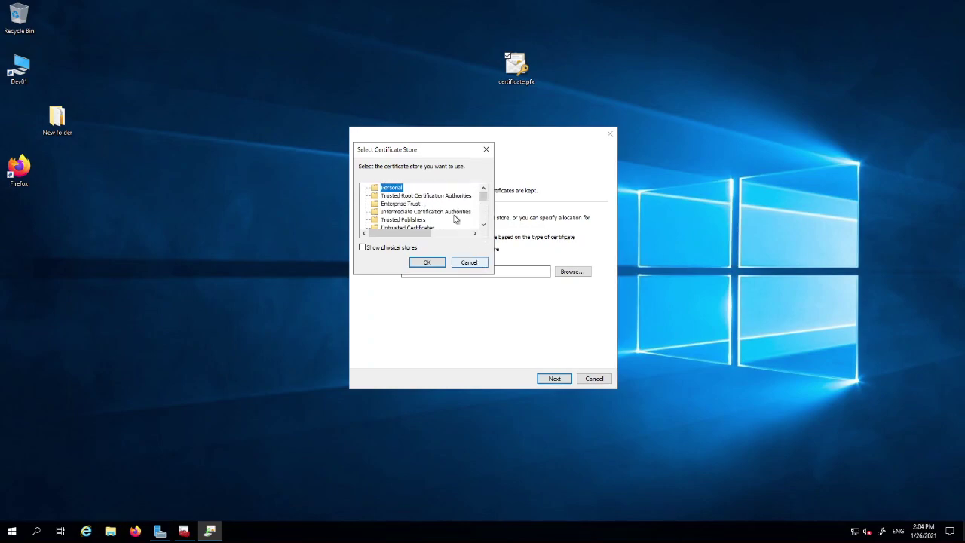
click(473, 267)
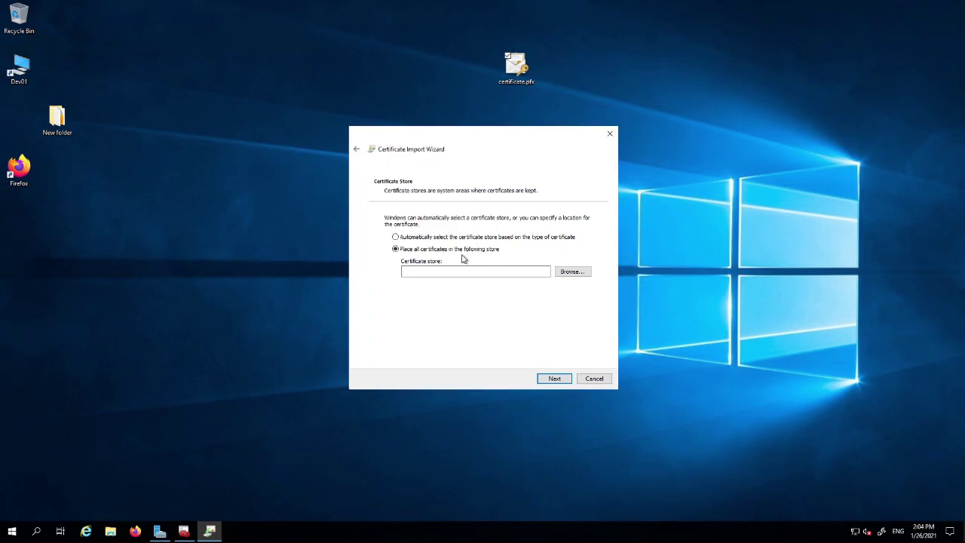
click(420, 237)
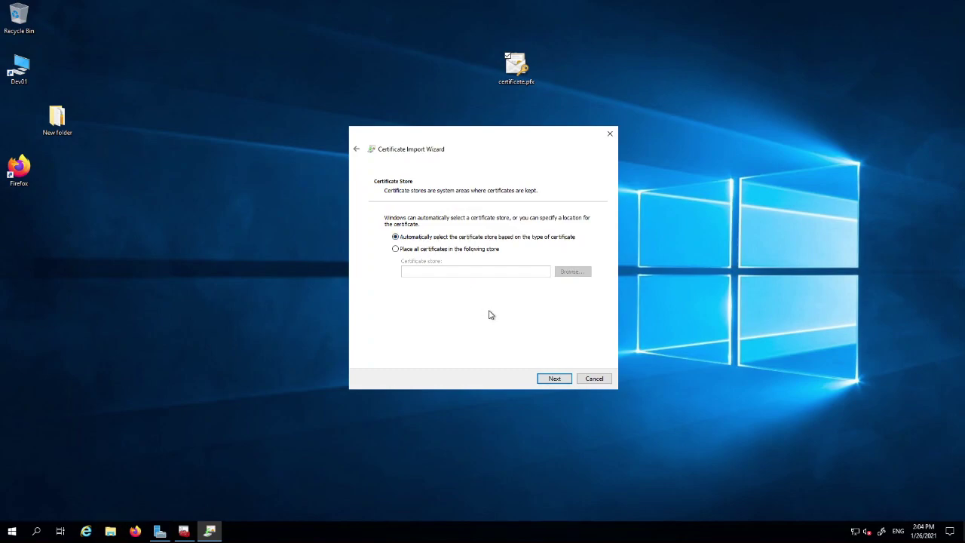
click(554, 380)
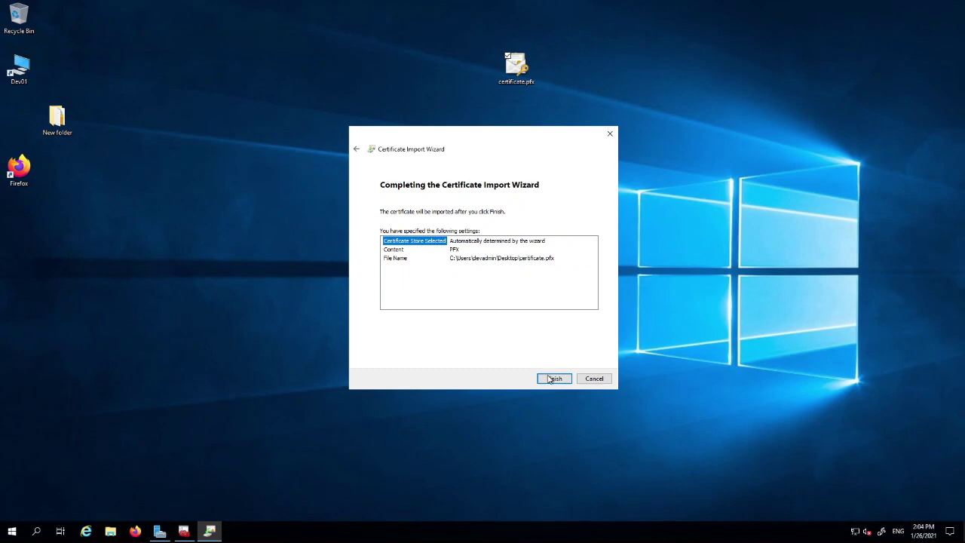
- Finish the certificate.pfx import and acknowledge the 'import was successful' message
click(552, 378)
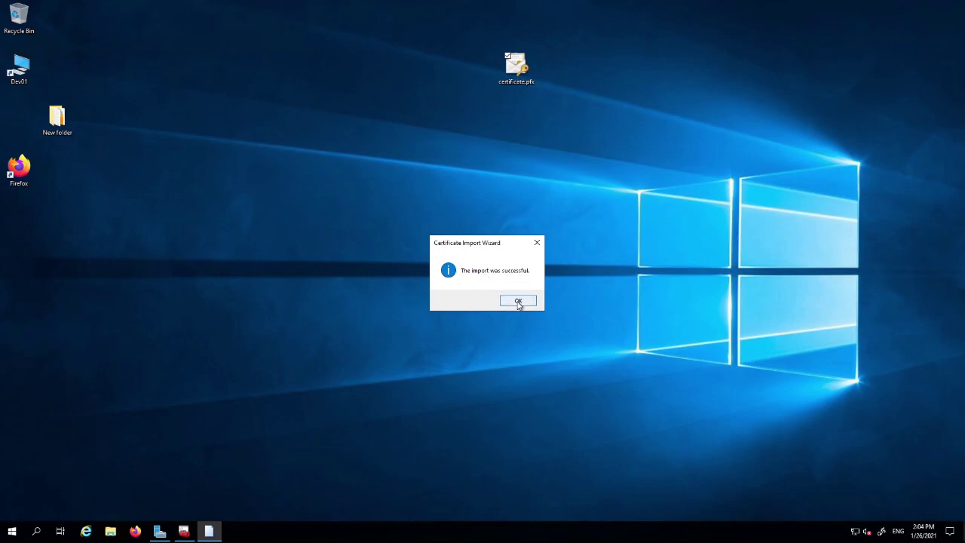
click(517, 300)
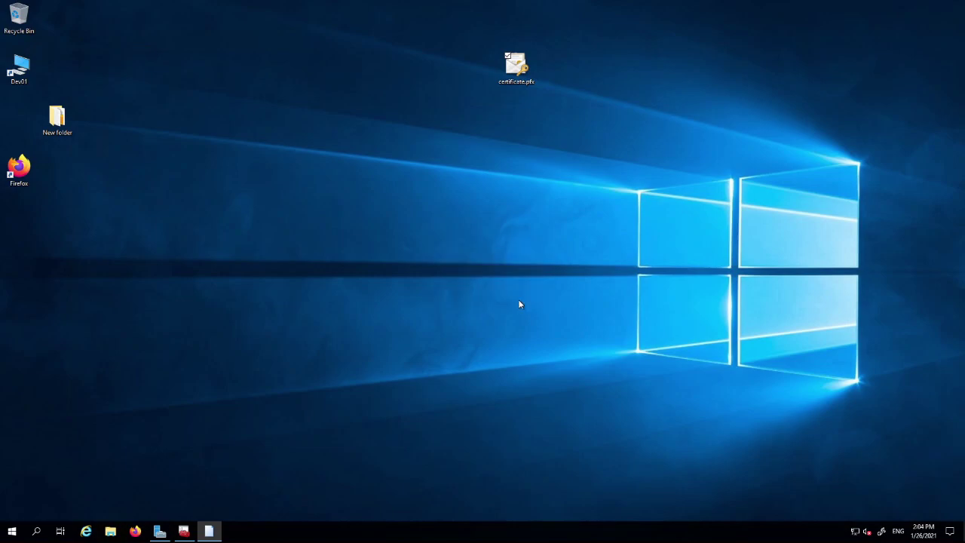
- Restore the certificates console and refresh the Personal list to show the imported certificate
click(183, 532)
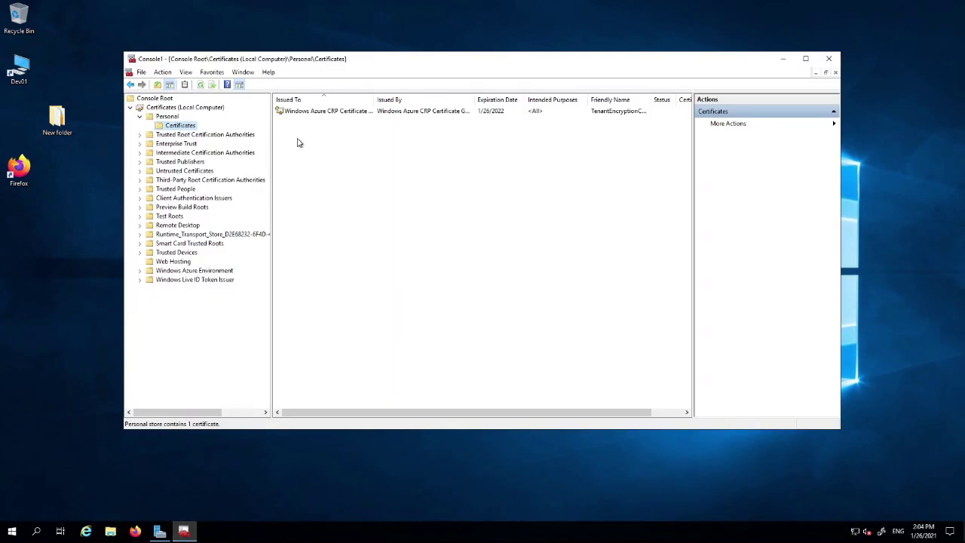
right_click(331, 150)
click(355, 171)
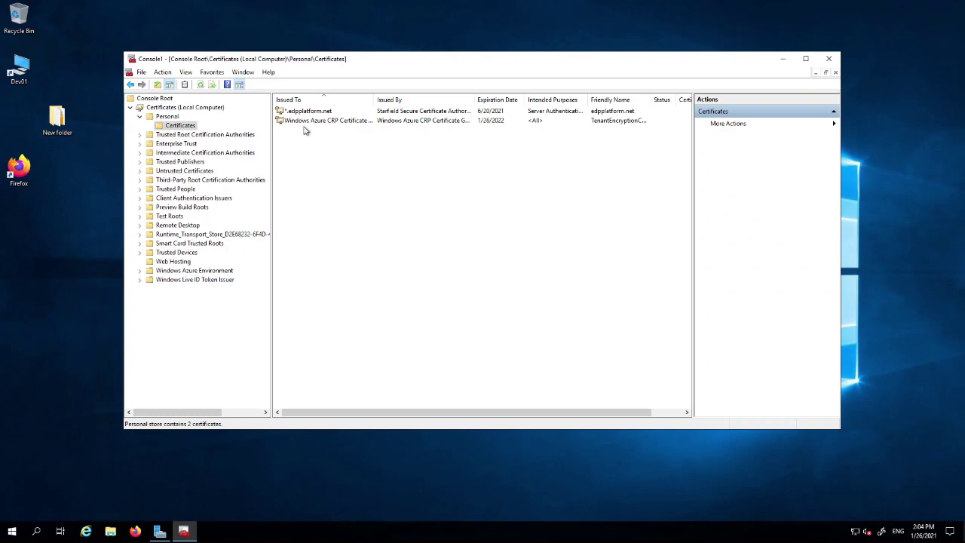
- Open *.edpplatform.net's details: valid until 6/20/2021, with its private key
click(340, 113)
double_click(356, 112)
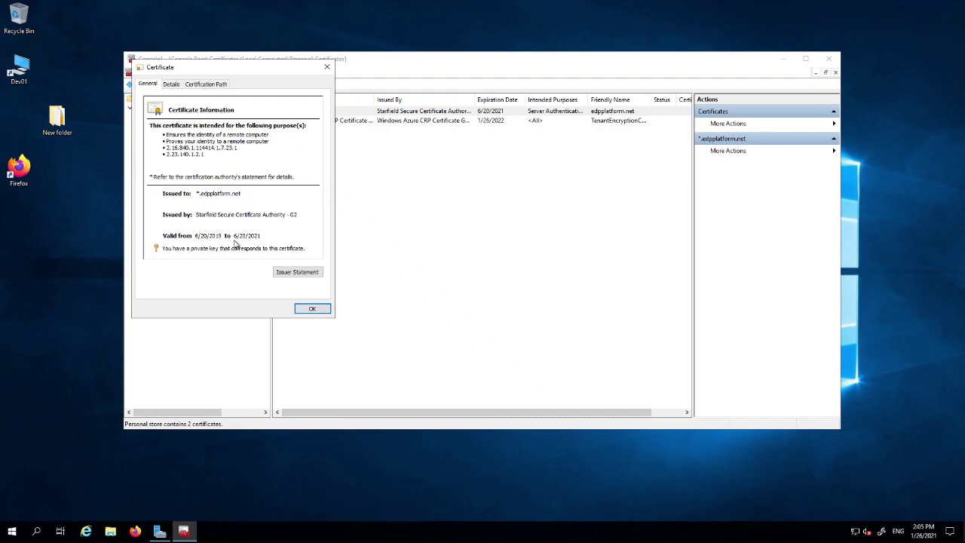
key(Tab)
- Close the certificate details and drag *.edpplatform.net from Personal into the Web Hosting store
click(313, 309)
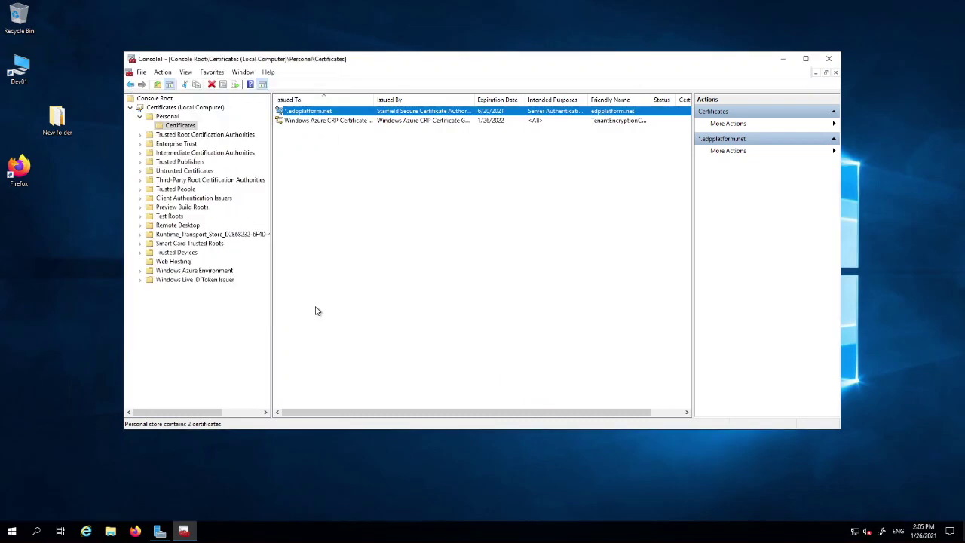
click(329, 121)
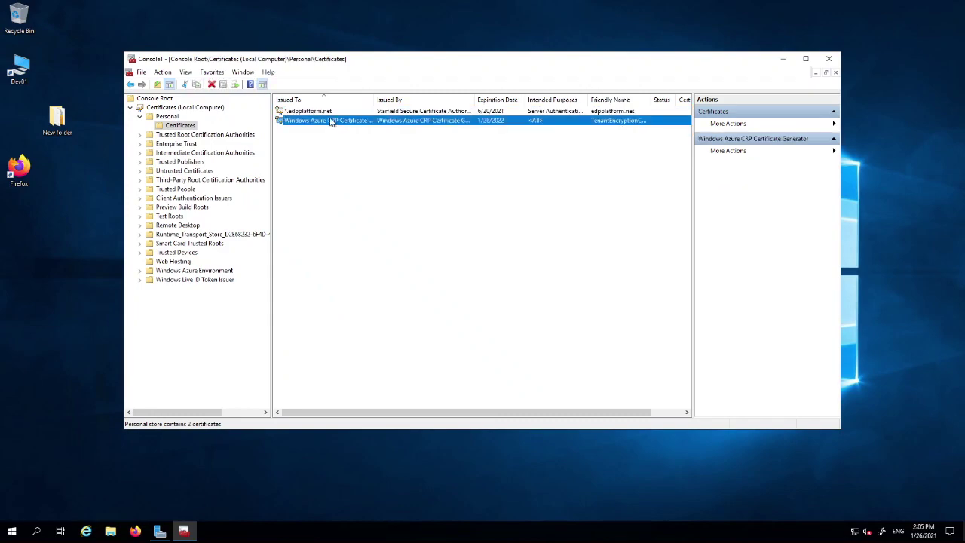
click(328, 111)
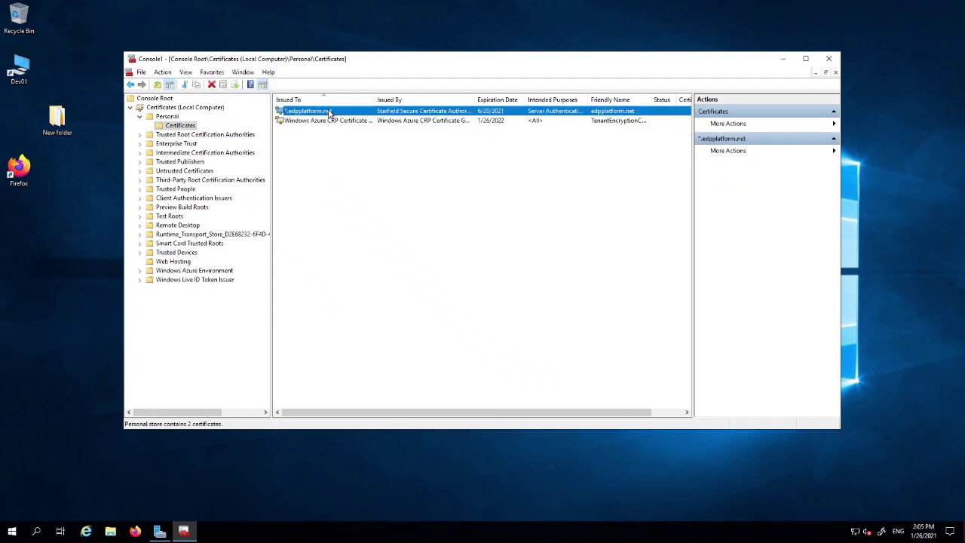
click(178, 261)
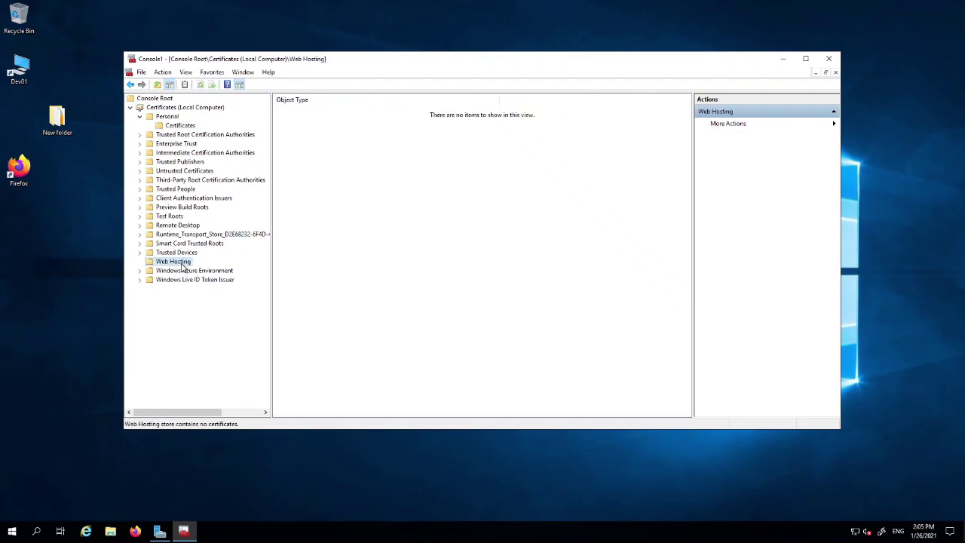
click(181, 126)
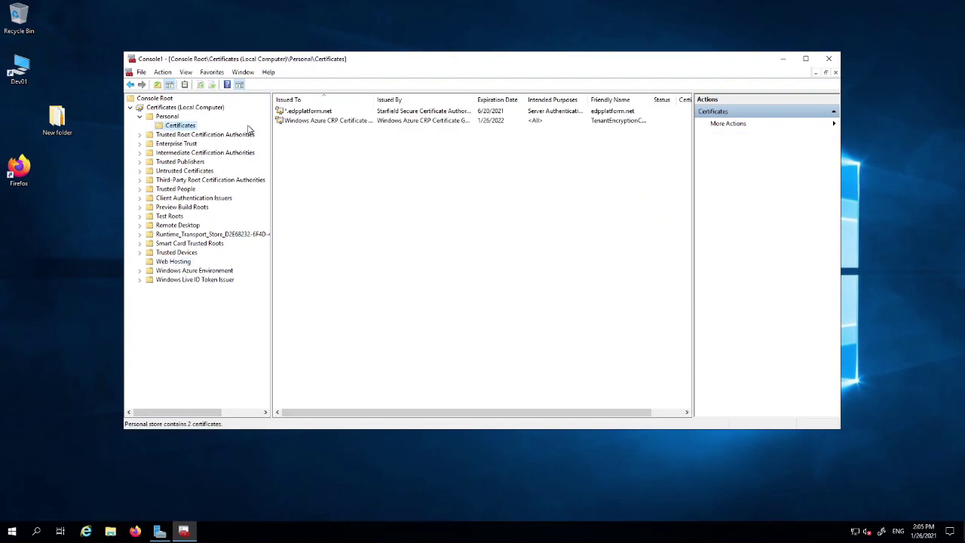
click(321, 113)
drag(316, 110, 186, 264)
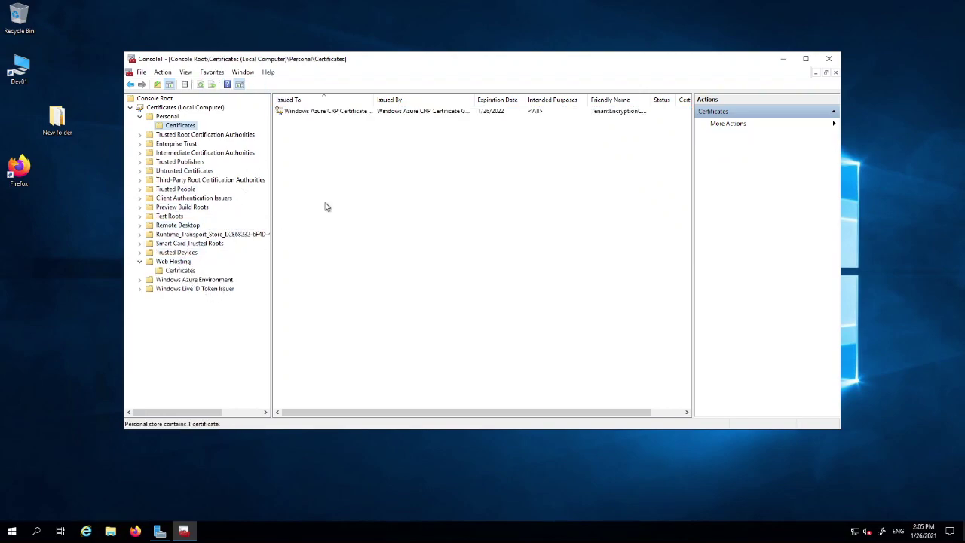
- Drag *.edpplatform.net from Web Hosting > Certificates back into Personal
click(347, 113)
click(180, 126)
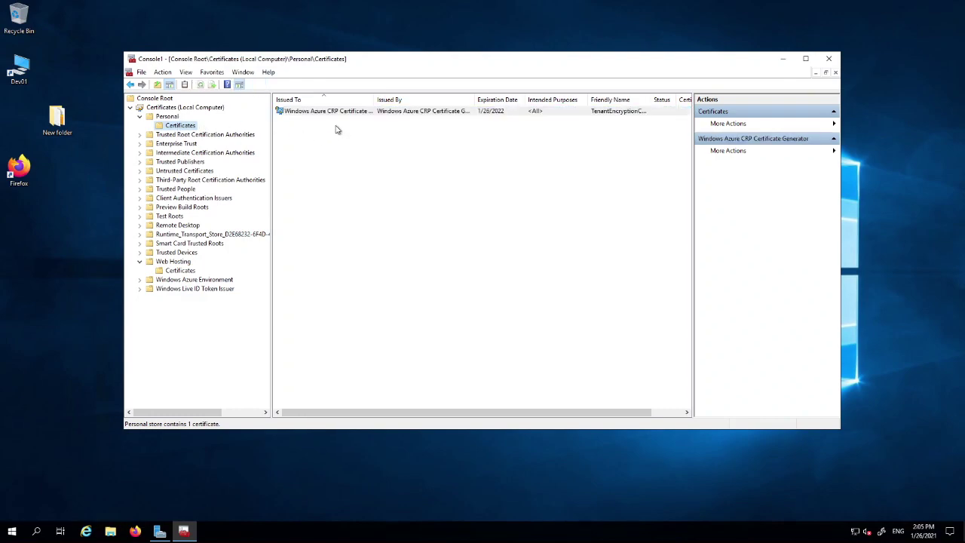
click(180, 271)
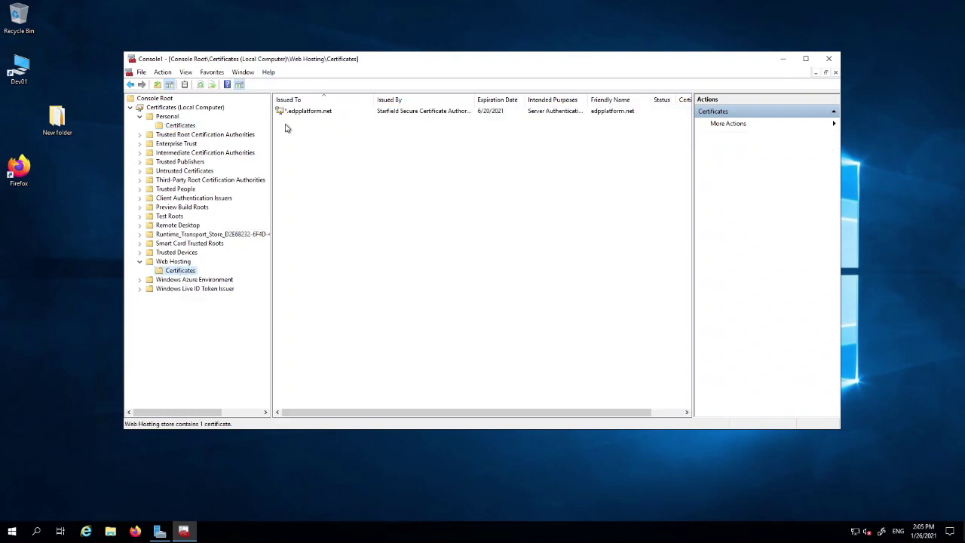
click(328, 113)
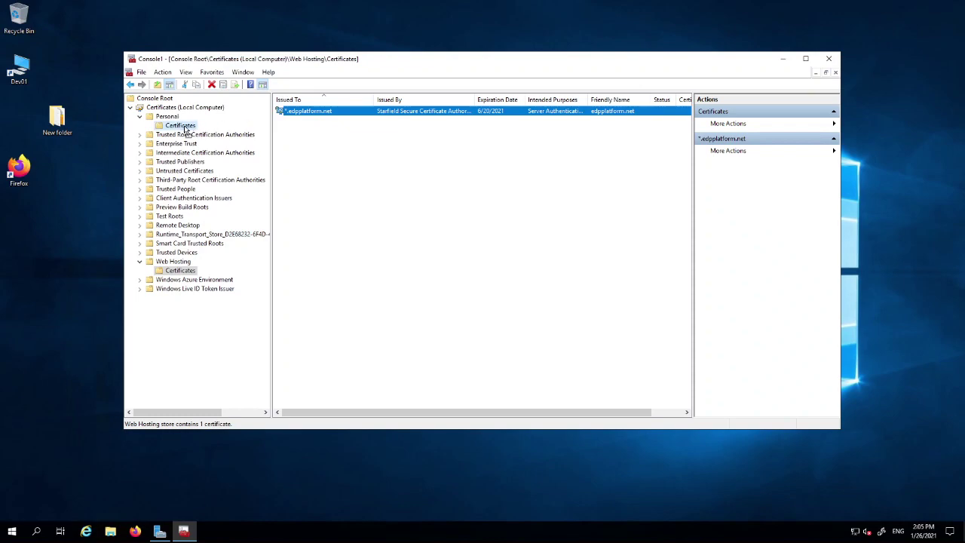
drag(186, 129, 187, 128)
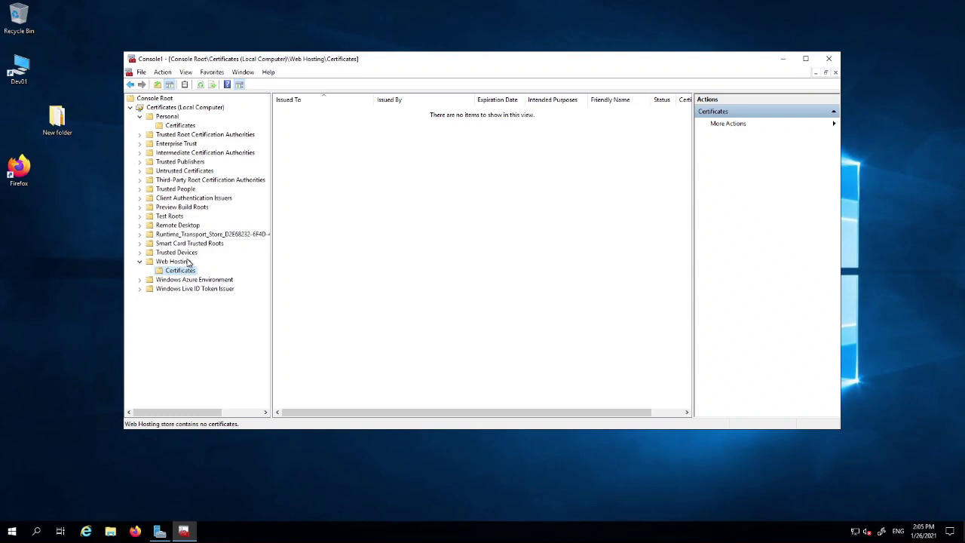
- Refresh the console and reopen Personal > Certificates, listing *.edpplatform.net and Windows Azure CRP
drag(296, 60, 323, 46)
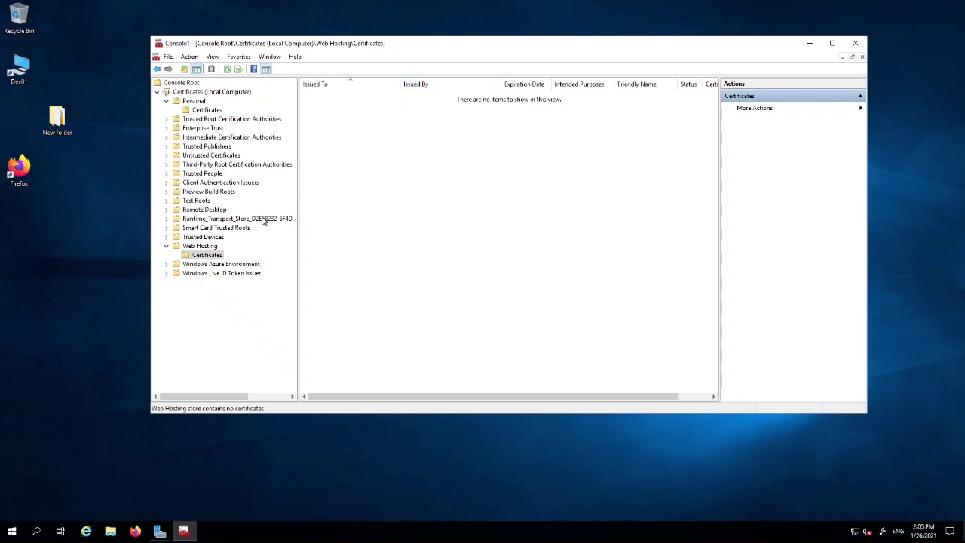
click(227, 68)
click(208, 110)
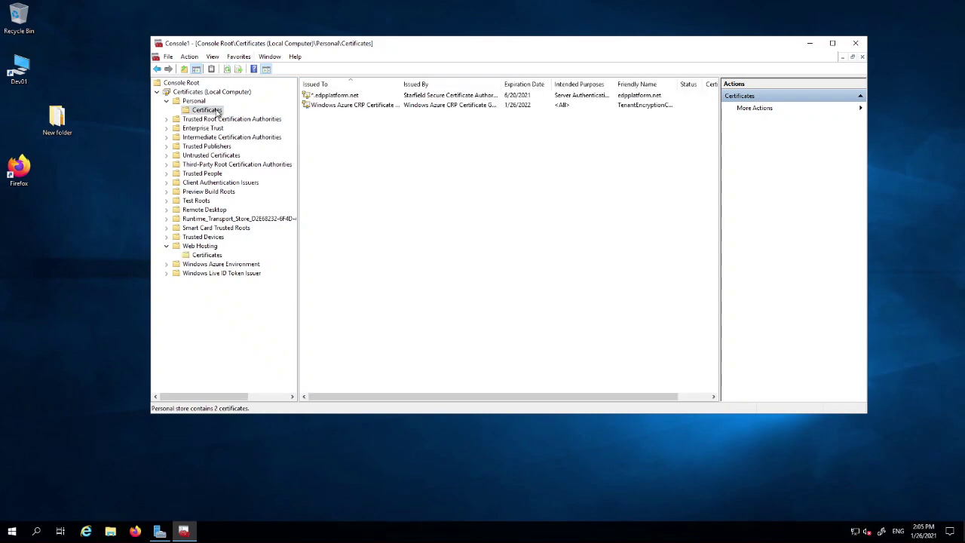